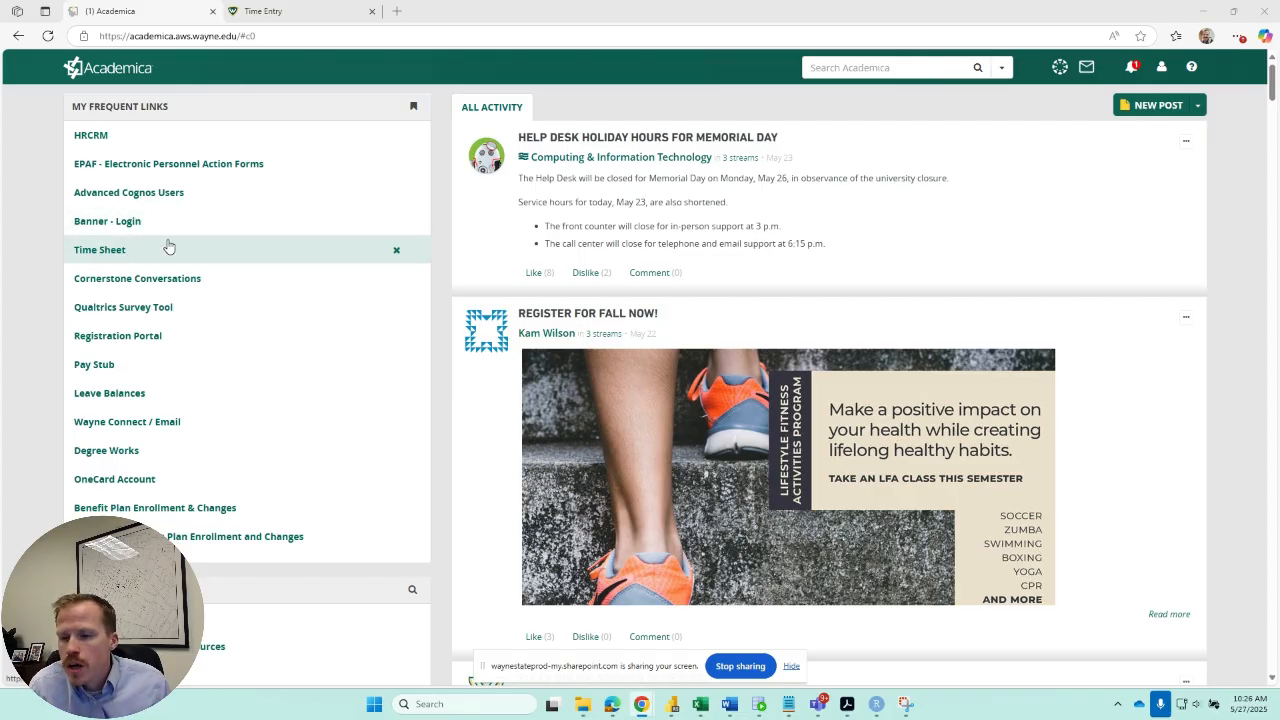
Expand Employee Self-Service under Employee Resources and locate the Time Sheet link there and among the frequent links.
scroll(165, 246, "down", 5)
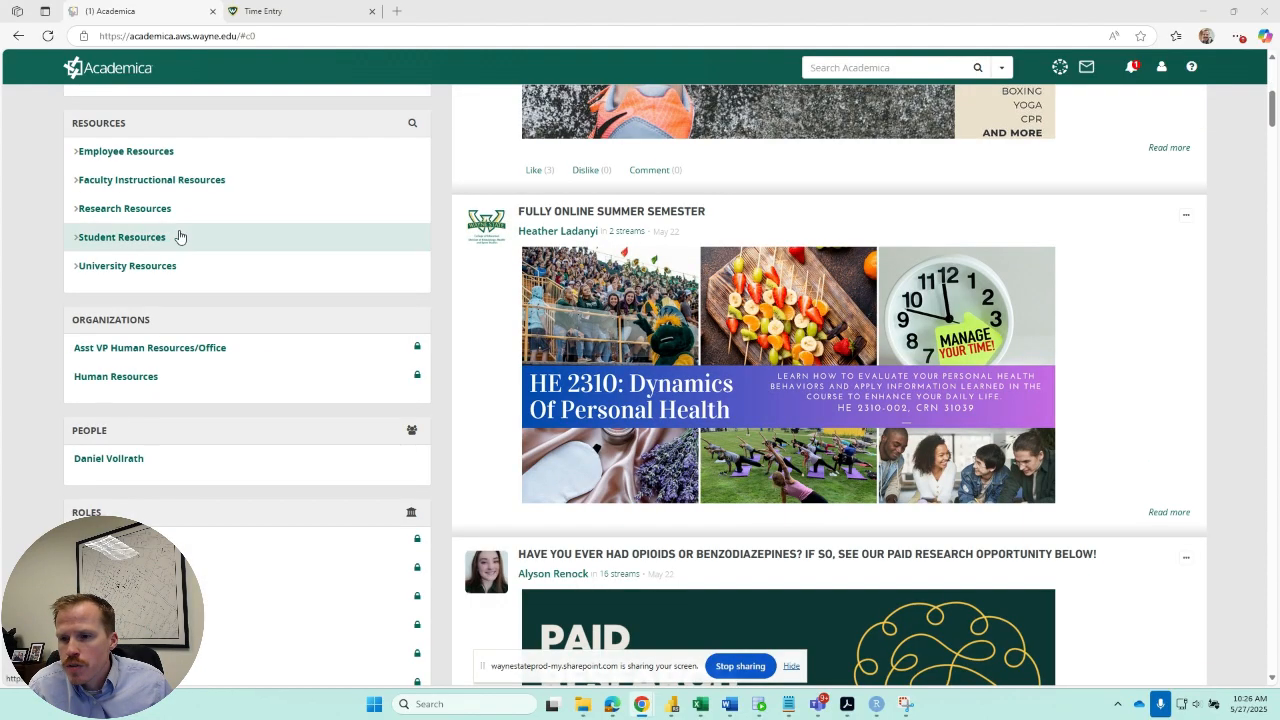
left_click(118, 152)
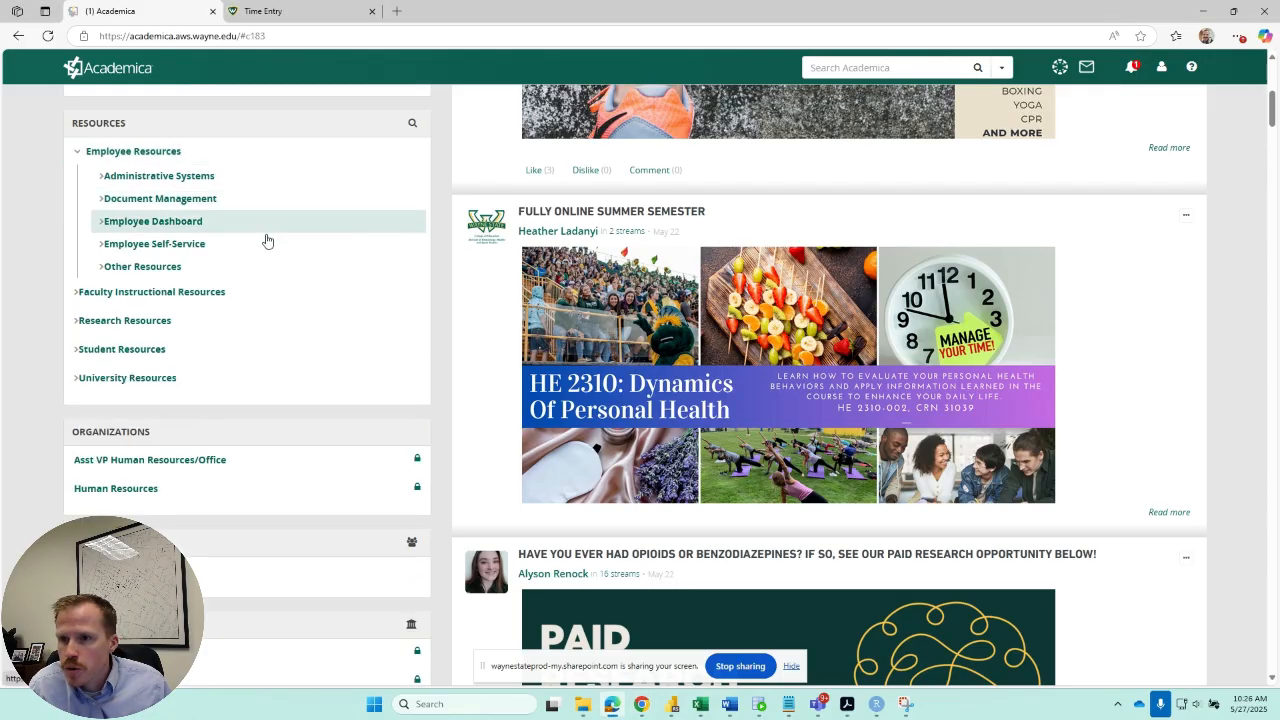
left_click(156, 246)
scroll(331, 262, "down", 5)
scroll(331, 260, "up", 3)
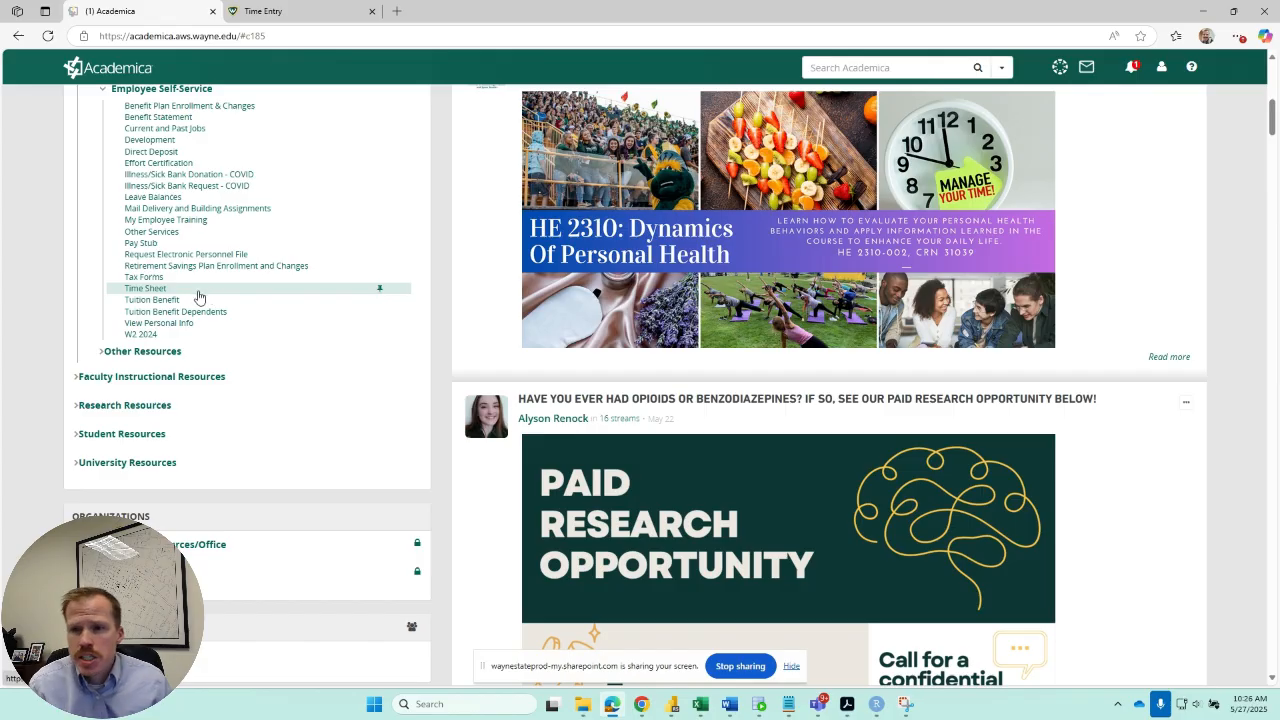
scroll(217, 283, "up", 10)
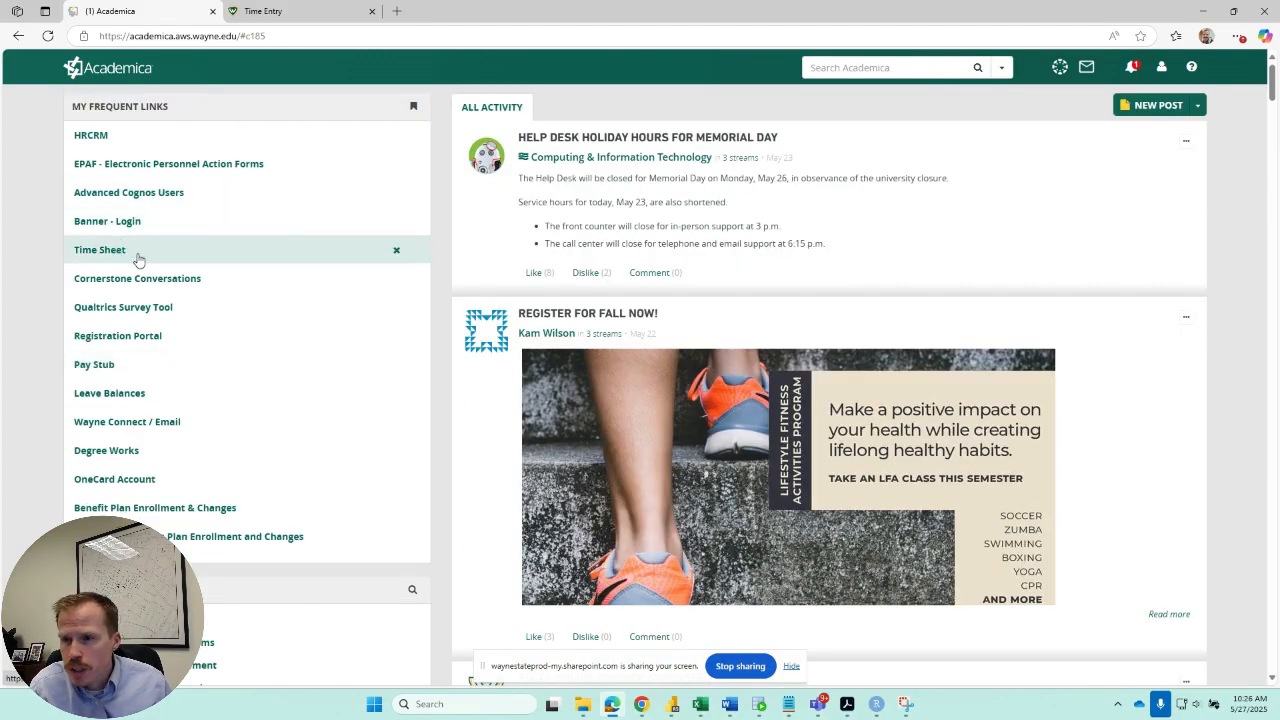
Collapse Employee Self-Service, expand Employee Dashboard under Employee Resources, and open NEW Employee Dashboard.
scroll(120, 262, "down", 3)
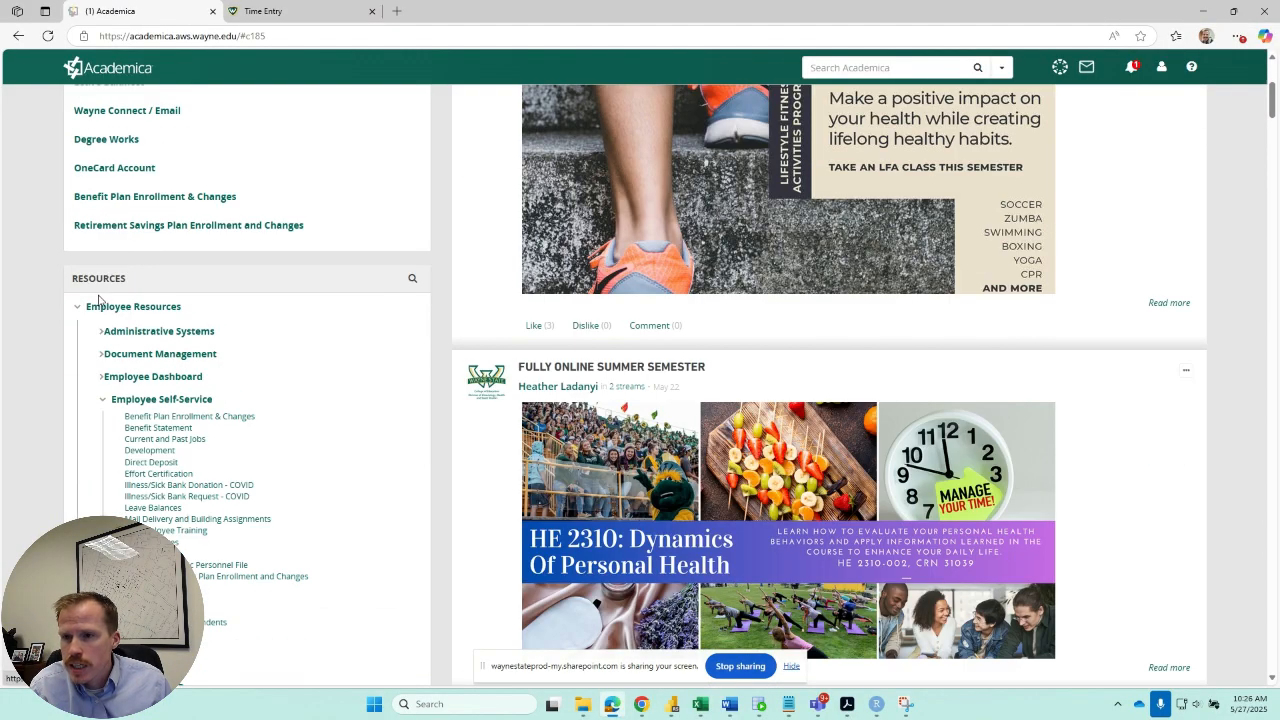
left_click(106, 399)
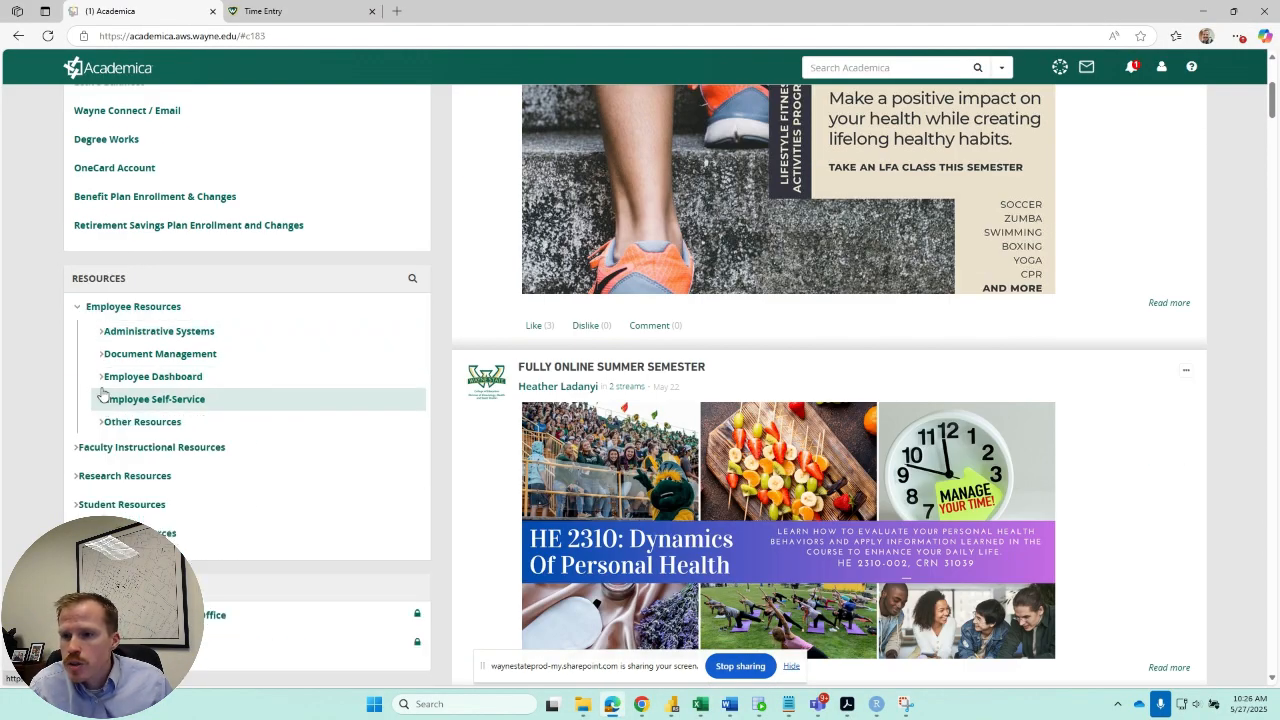
left_click(106, 379)
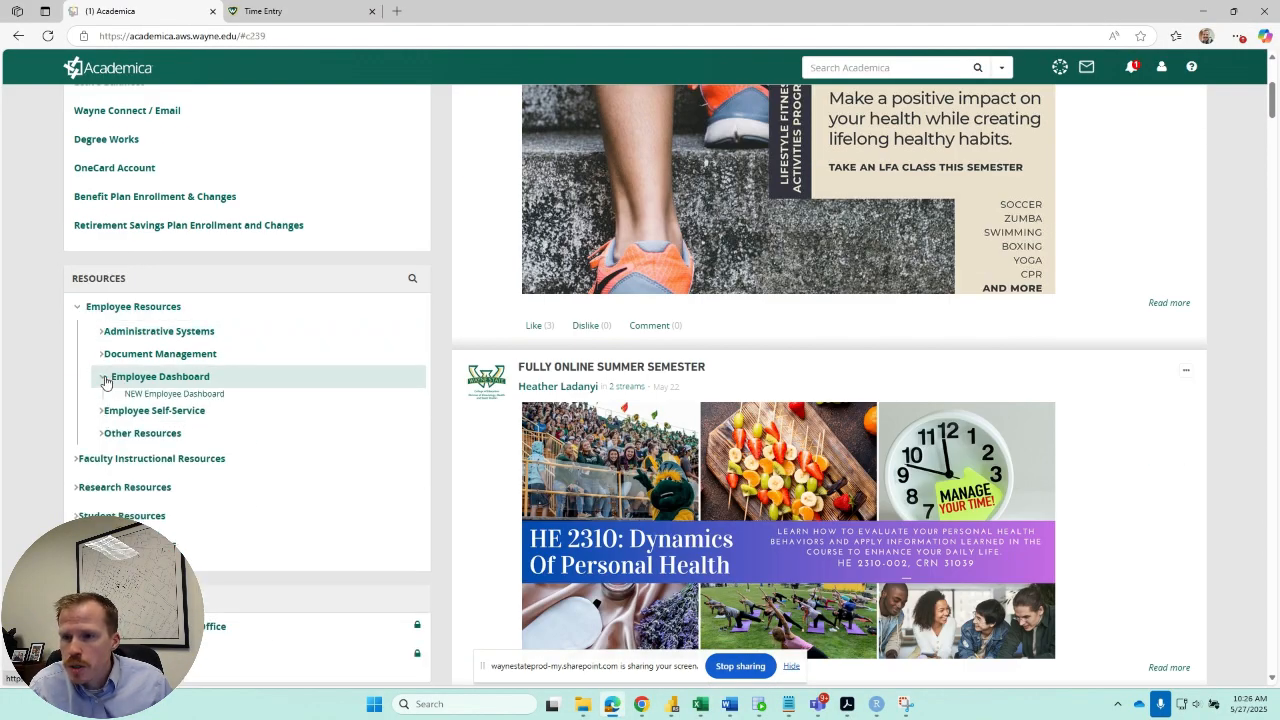
left_click(173, 398)
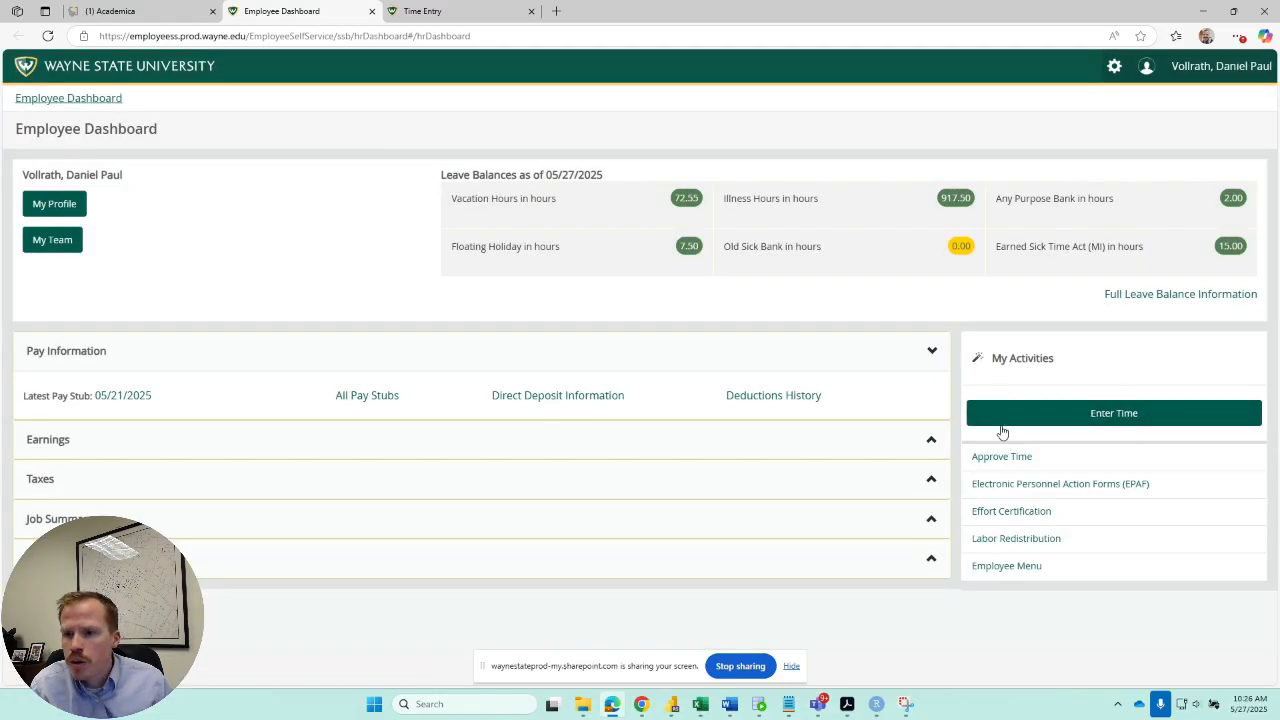
Open the 05/12/2025 - 05/25/2025 timesheet from the Time Entry page and browse the days of both weeks.
left_click(455, 12)
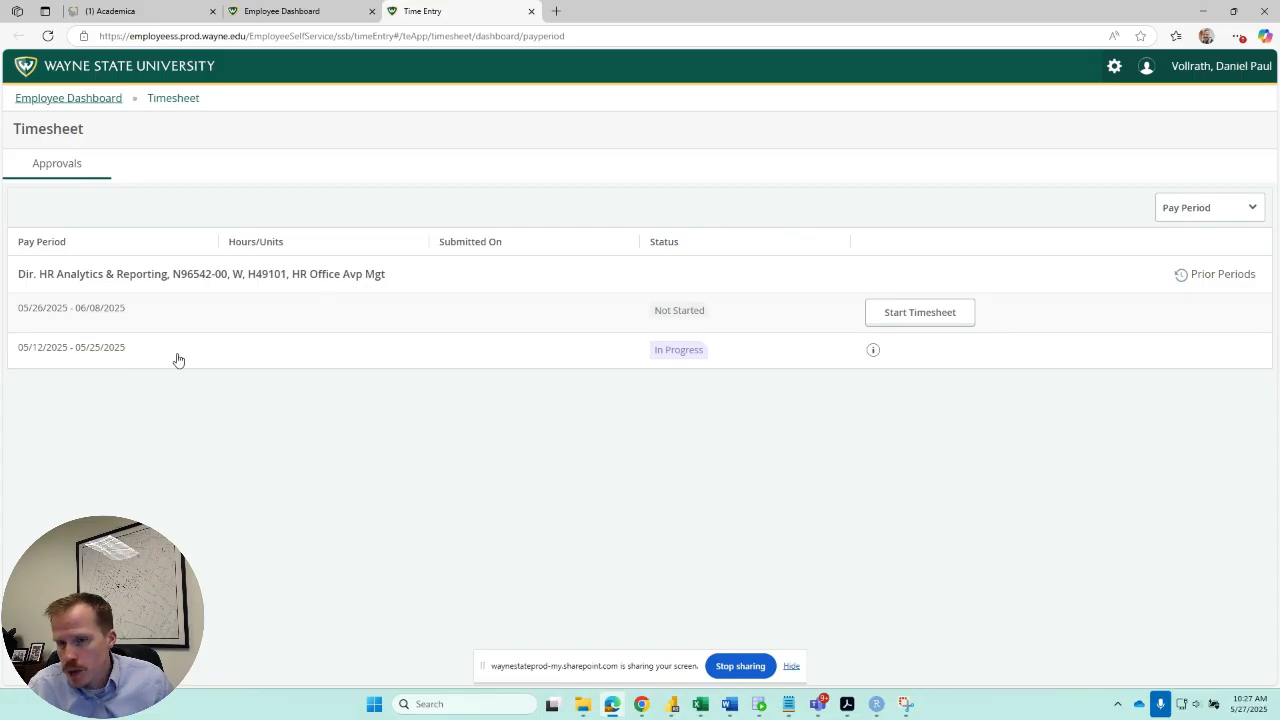
left_click(178, 359)
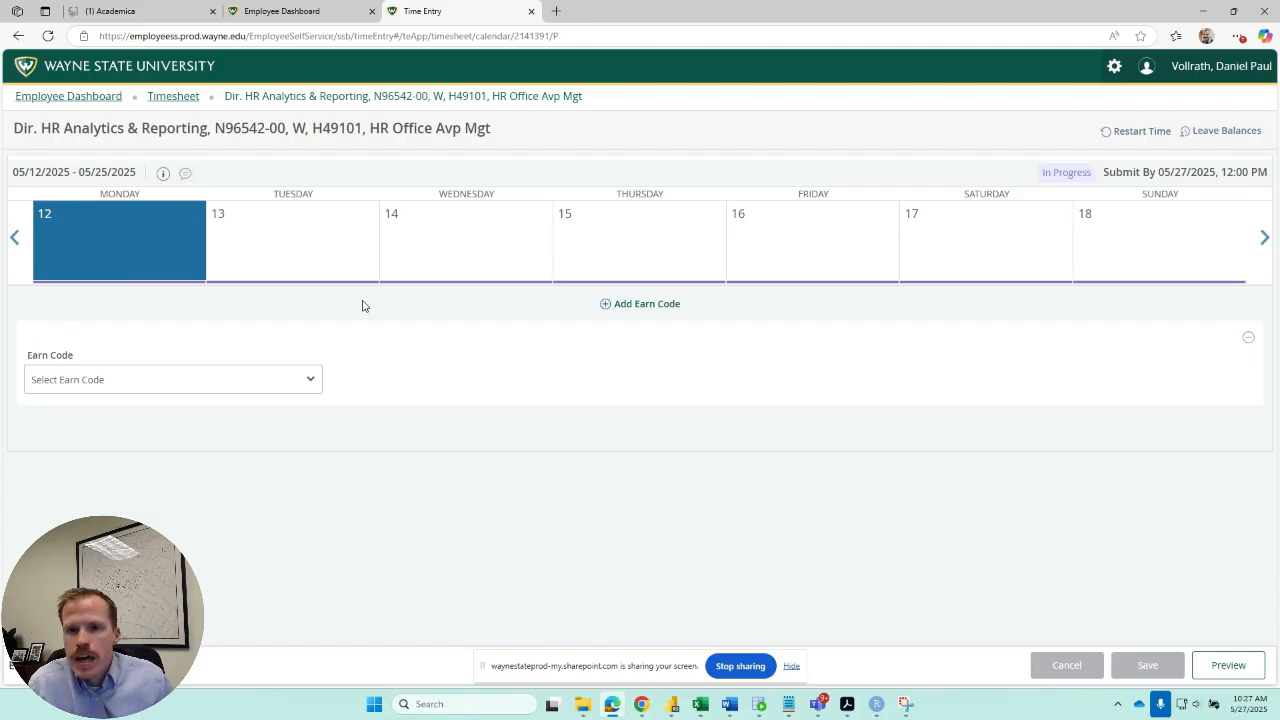
left_click(334, 240)
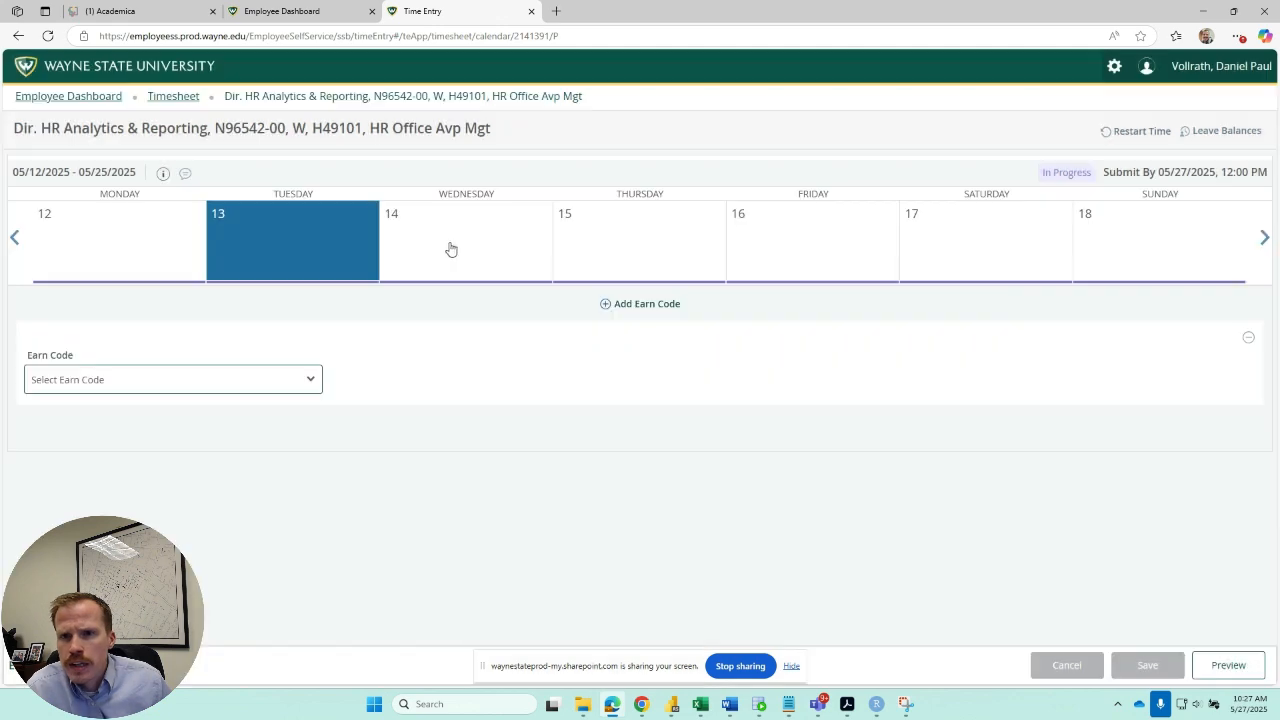
left_click(499, 249)
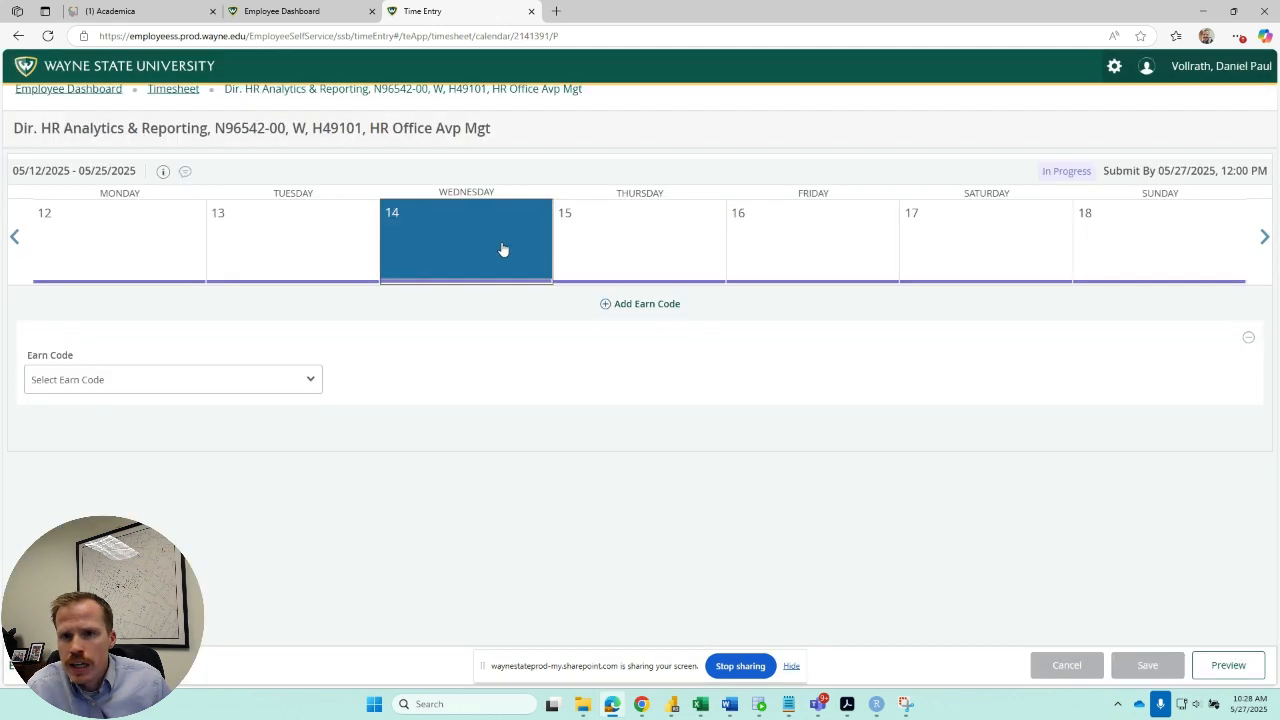
left_click(1264, 237)
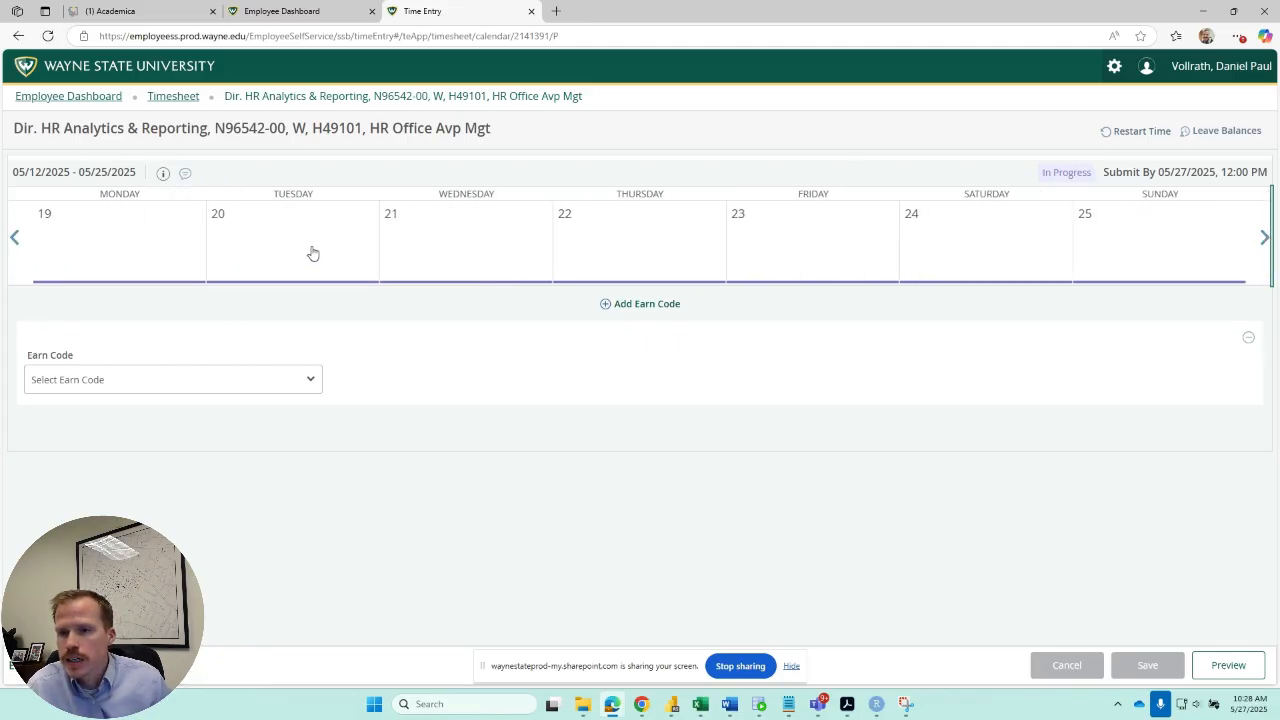
left_click(15, 238)
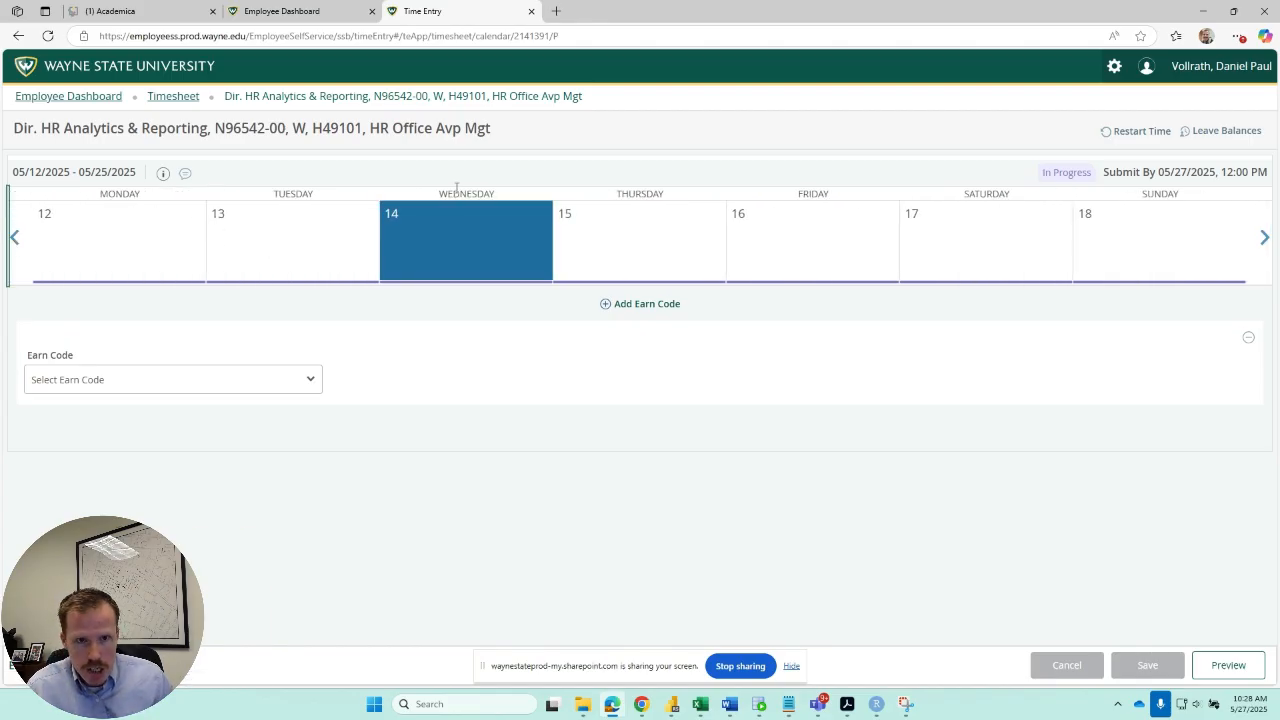
Add 7.5 hours of Vacation to Friday the 16th and save the timesheet.
left_click(797, 244)
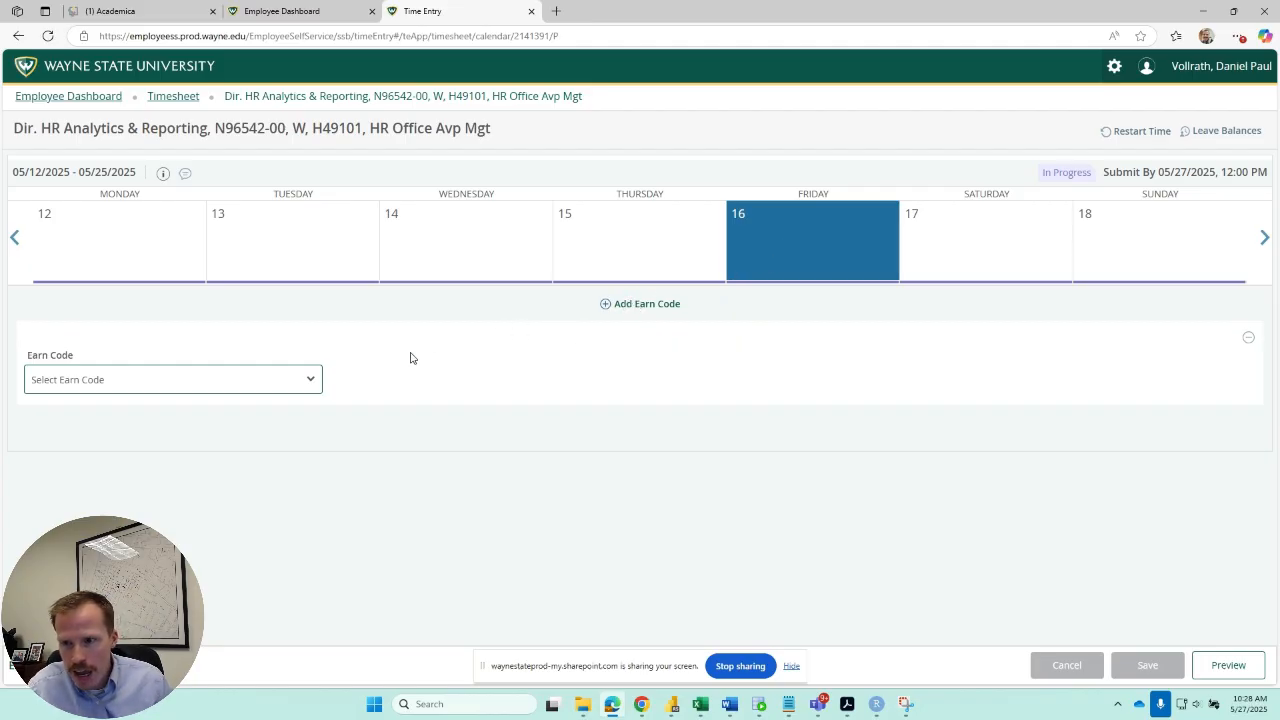
left_click(317, 256)
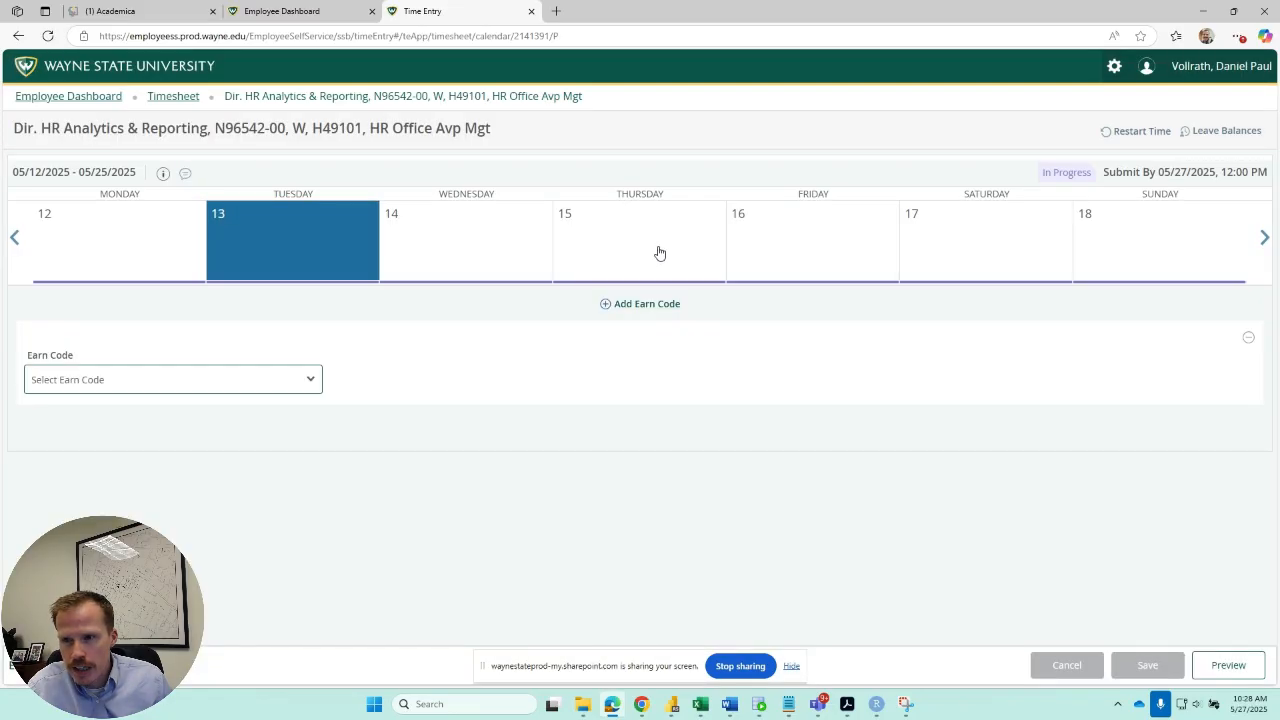
left_click(778, 244)
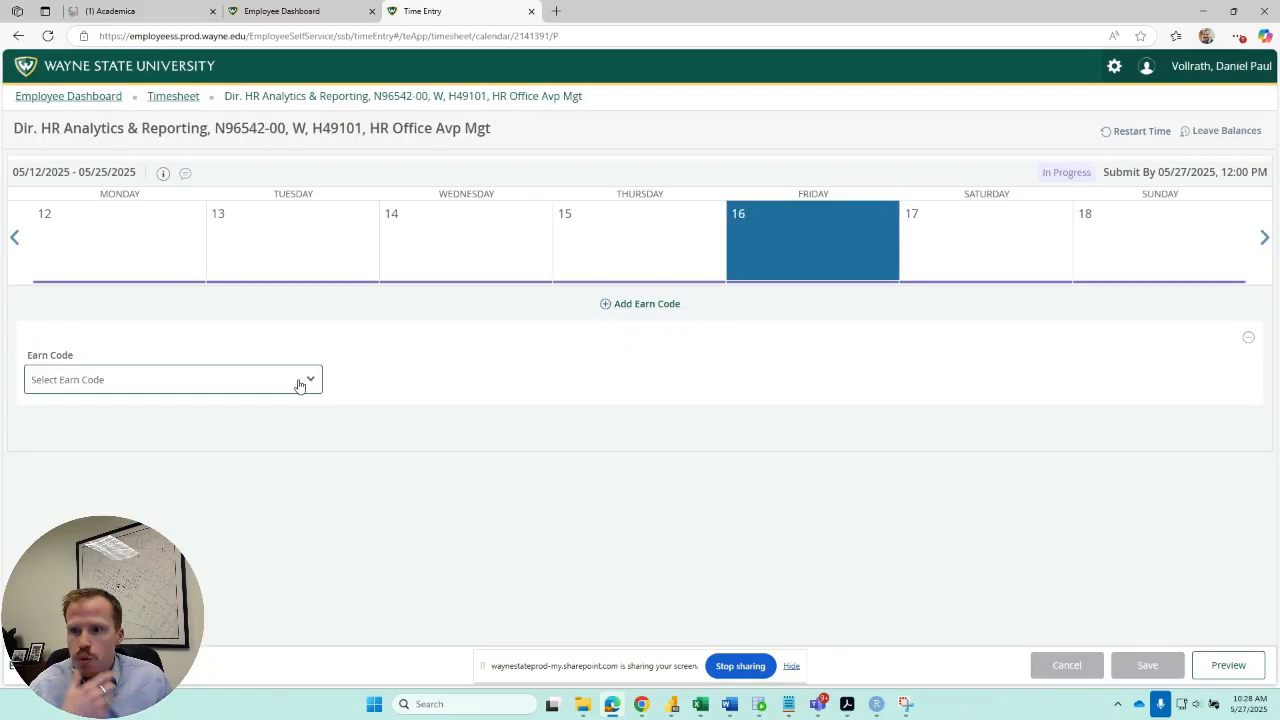
left_click(298, 385)
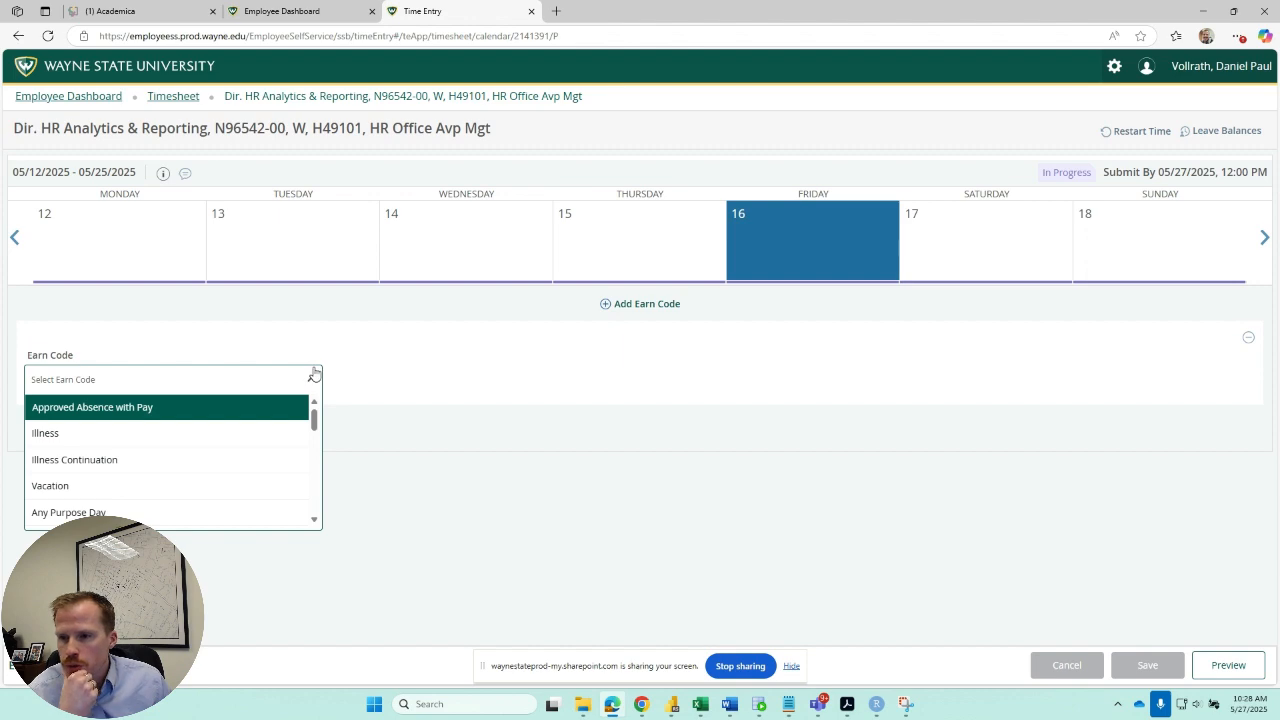
left_click(74, 490)
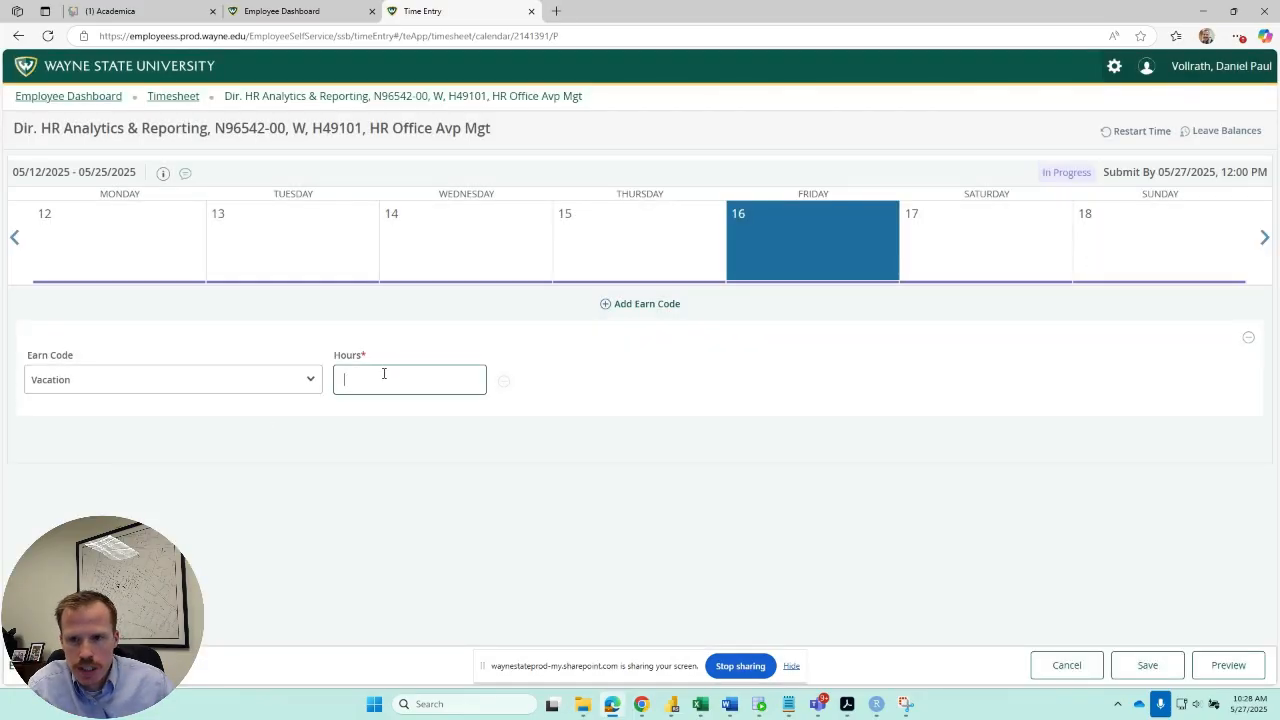
type("7.5")
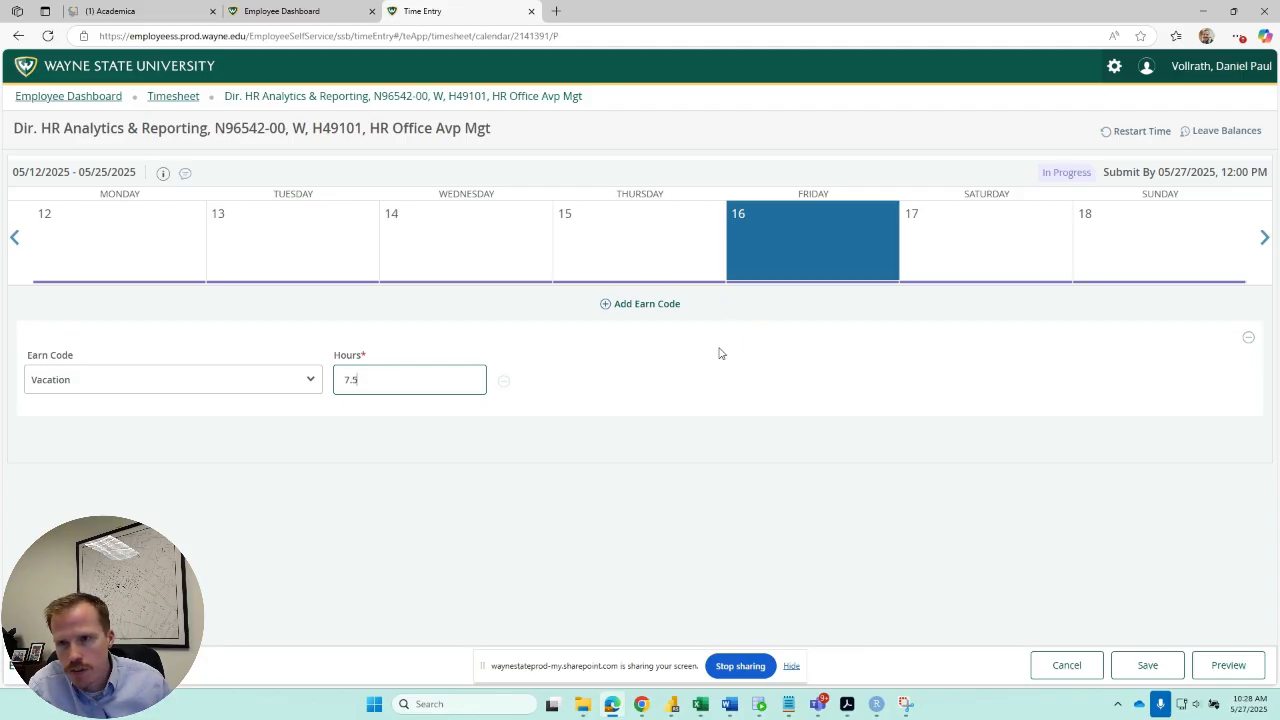
left_click(1148, 668)
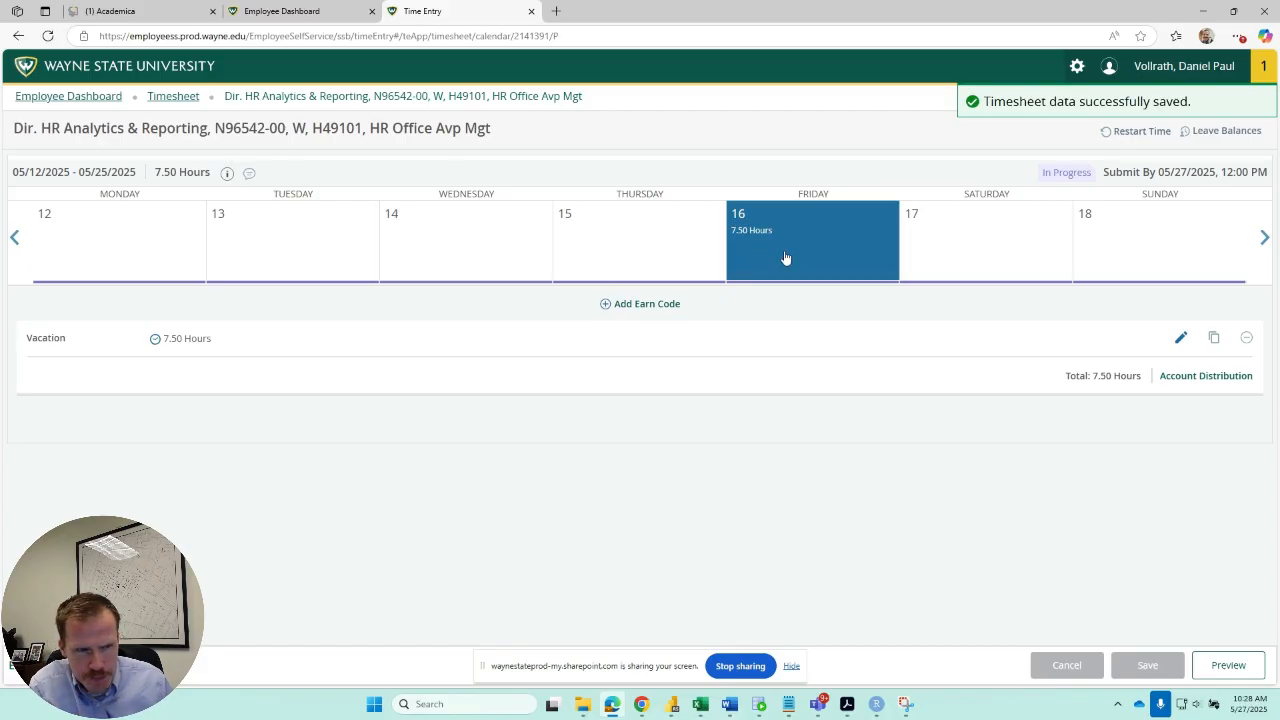
Edit Friday the 16th's Vacation entry to 5.0 hours and save the timesheet.
left_click(1181, 339)
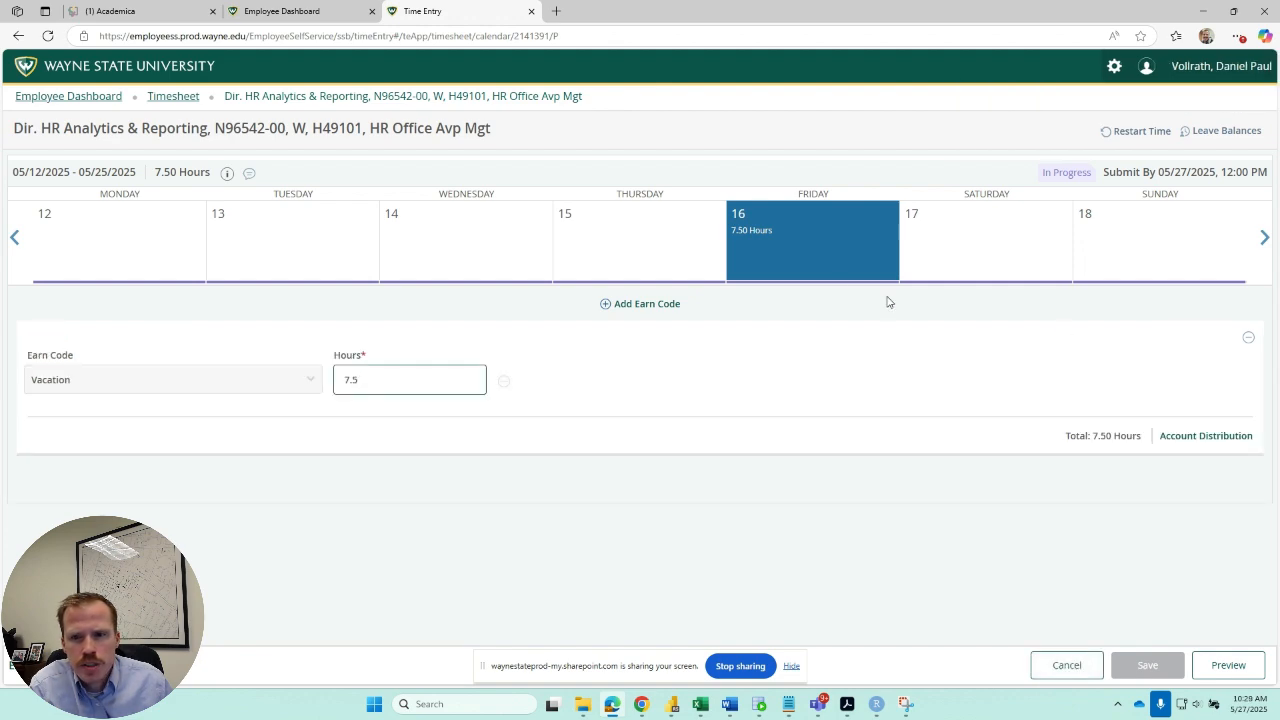
left_click_drag(380, 381, 339, 379)
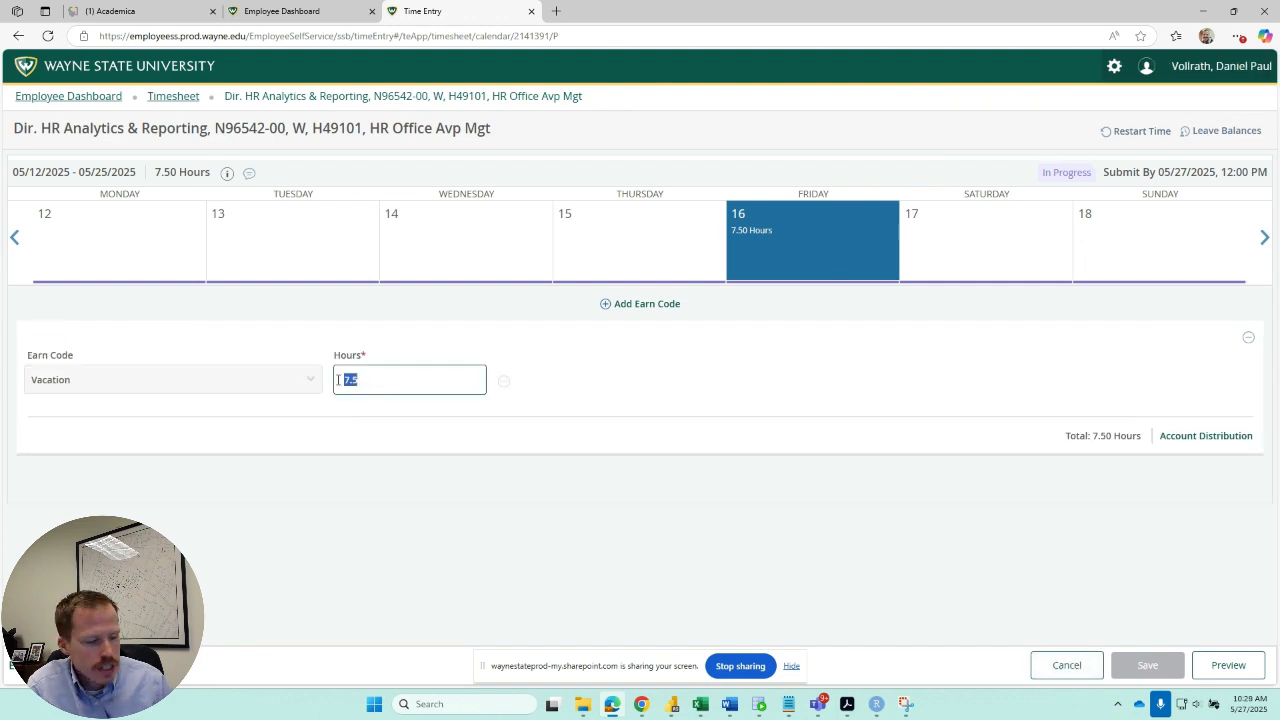
type("5")
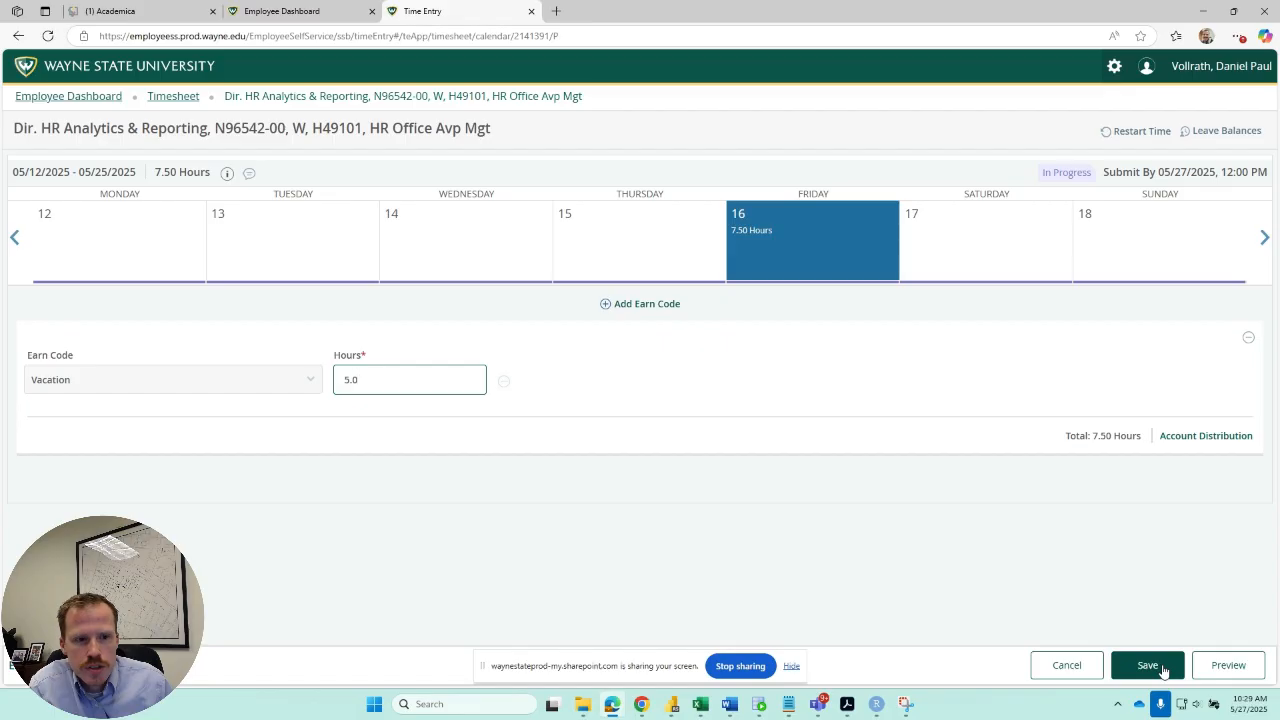
left_click(1163, 670)
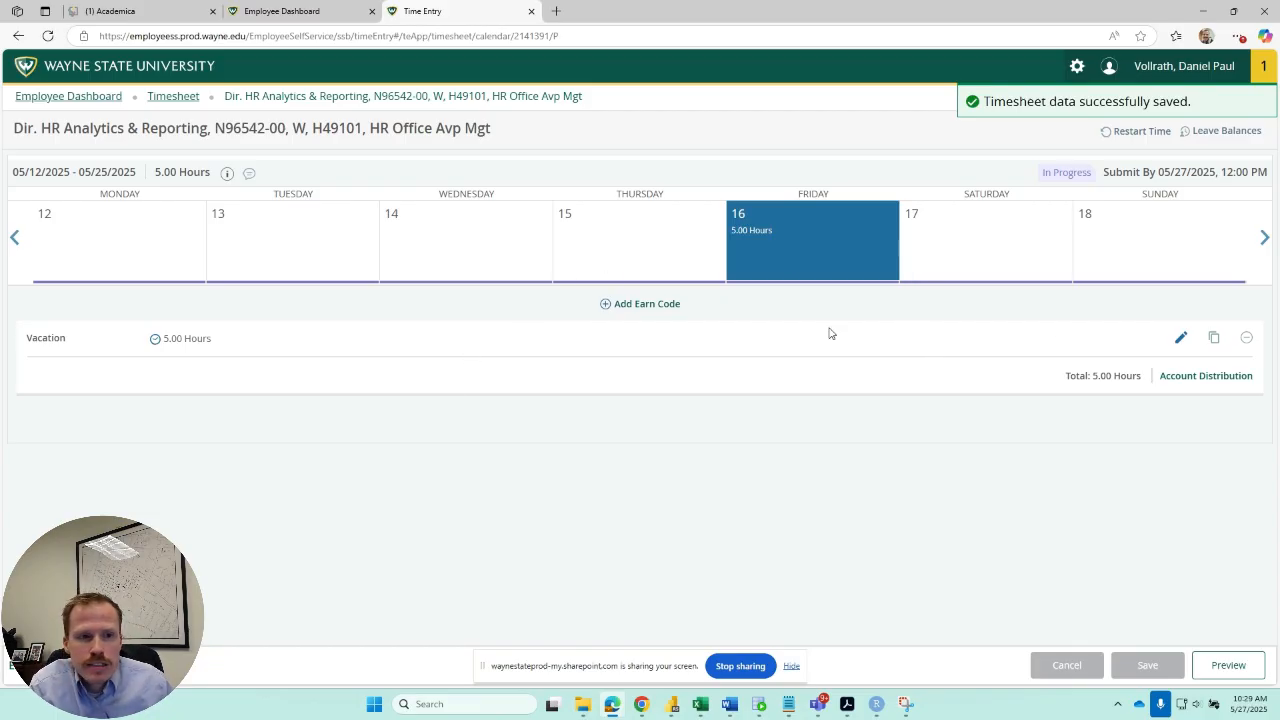
Delete the Vacation entry on Friday the 16th and save the timesheet.
left_click(1247, 339)
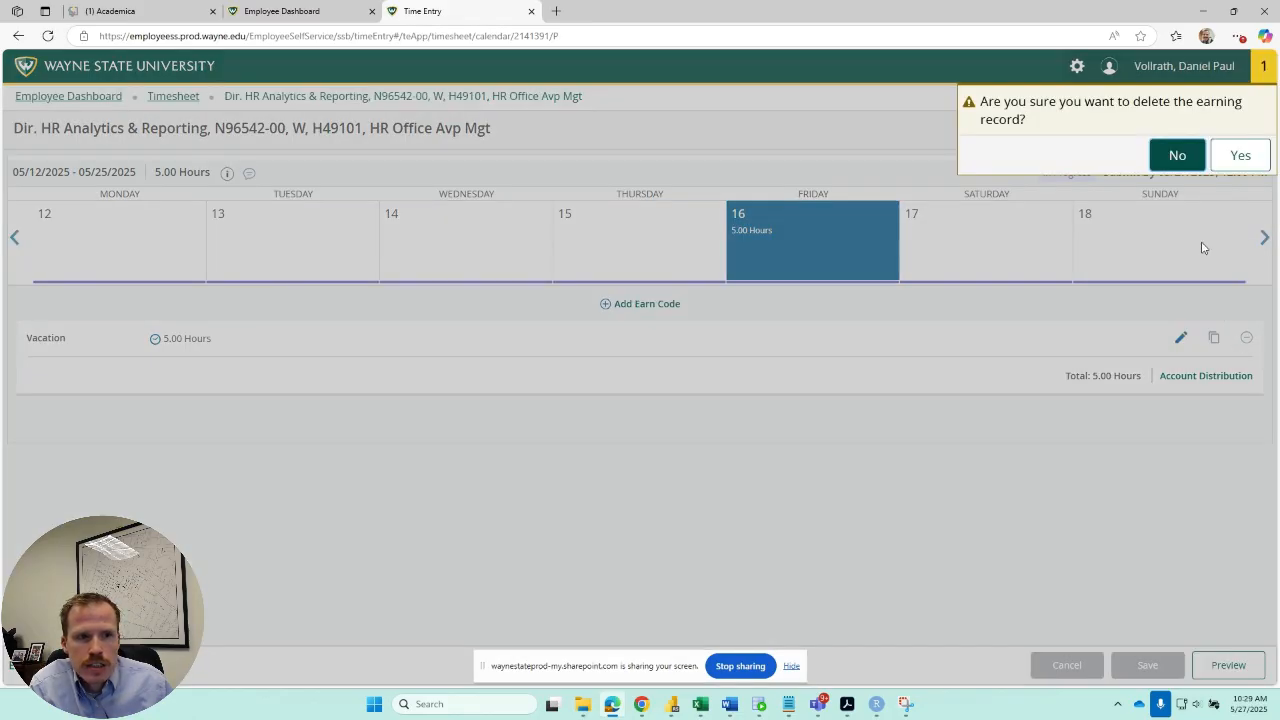
left_click(1240, 158)
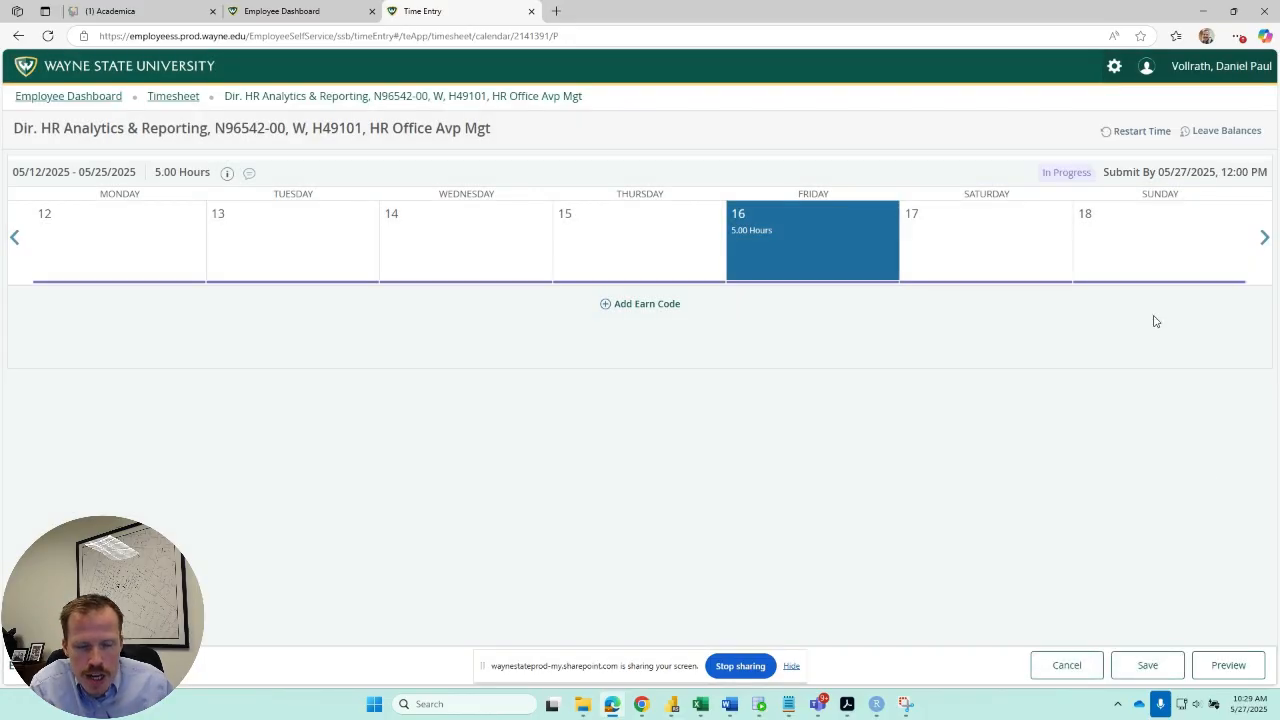
left_click(1148, 666)
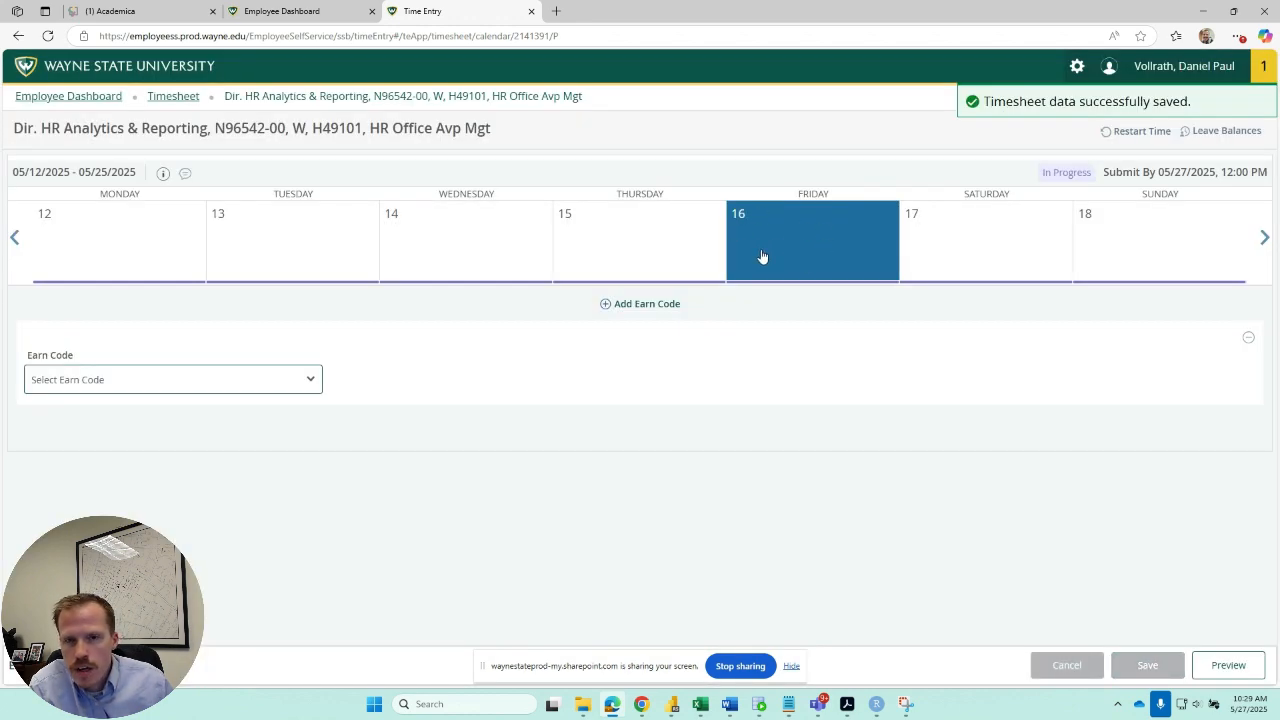
Enter Vacation for 7.5 hours on the now empty Friday the 16th and save it.
left_click(314, 381)
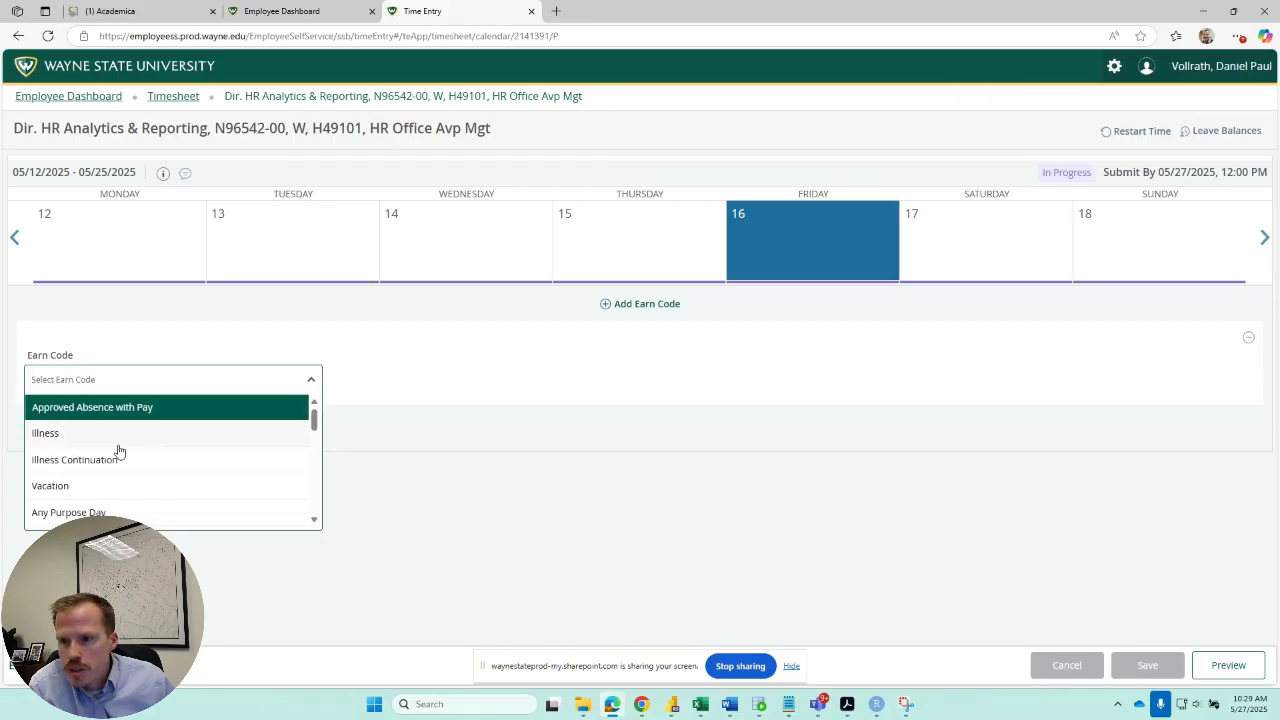
left_click(86, 489)
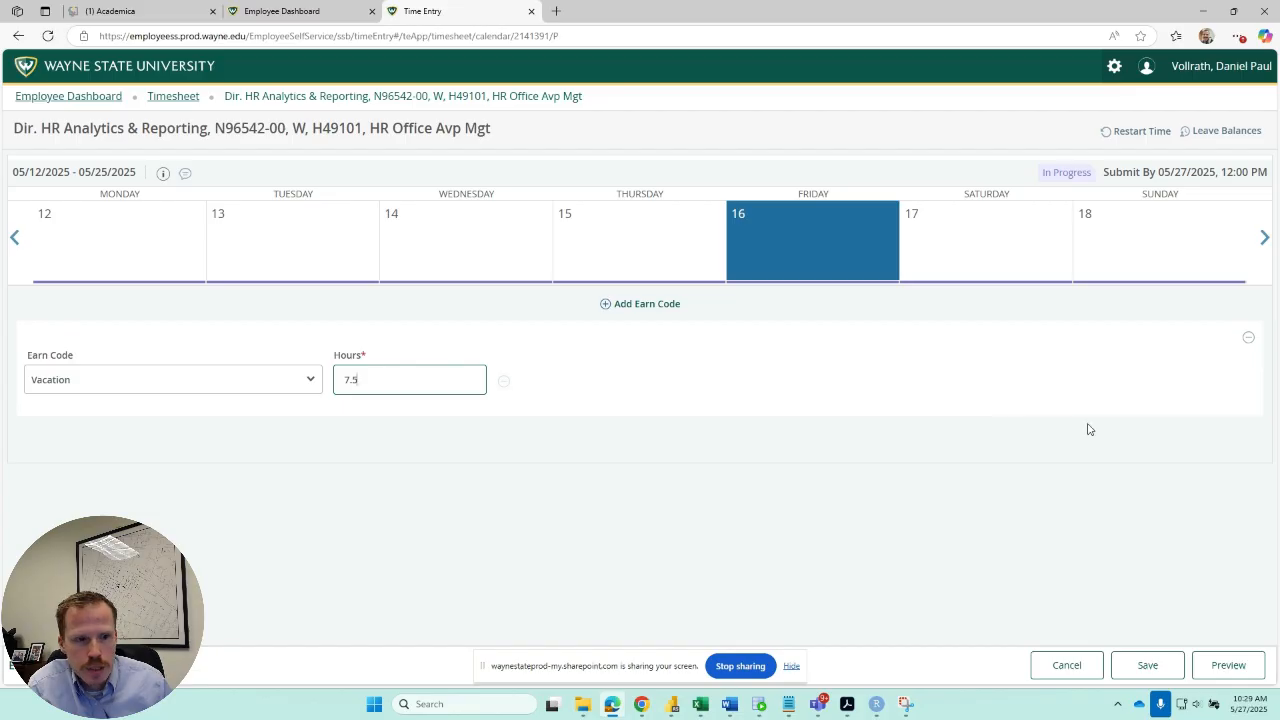
left_click(1160, 662)
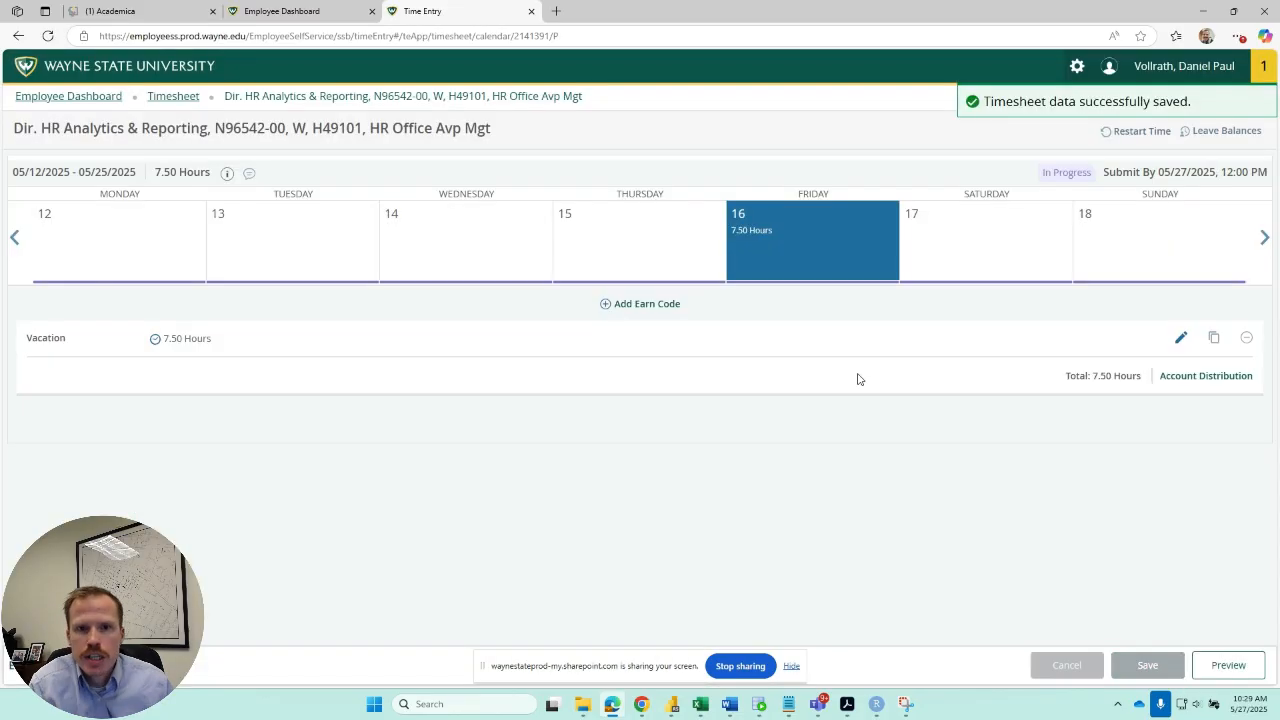
Add 7.5 hours of Illness to Wednesday the 14th and save the timesheet.
left_click(475, 253)
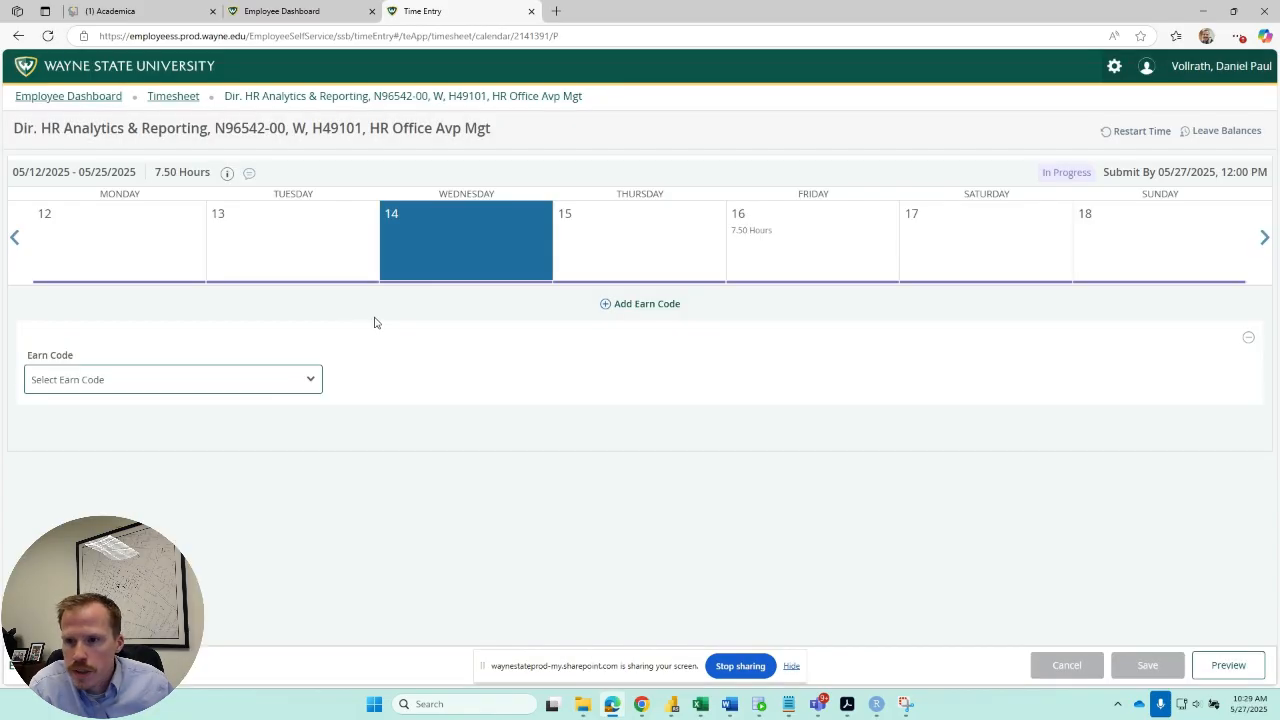
left_click(288, 381)
left_click(119, 438)
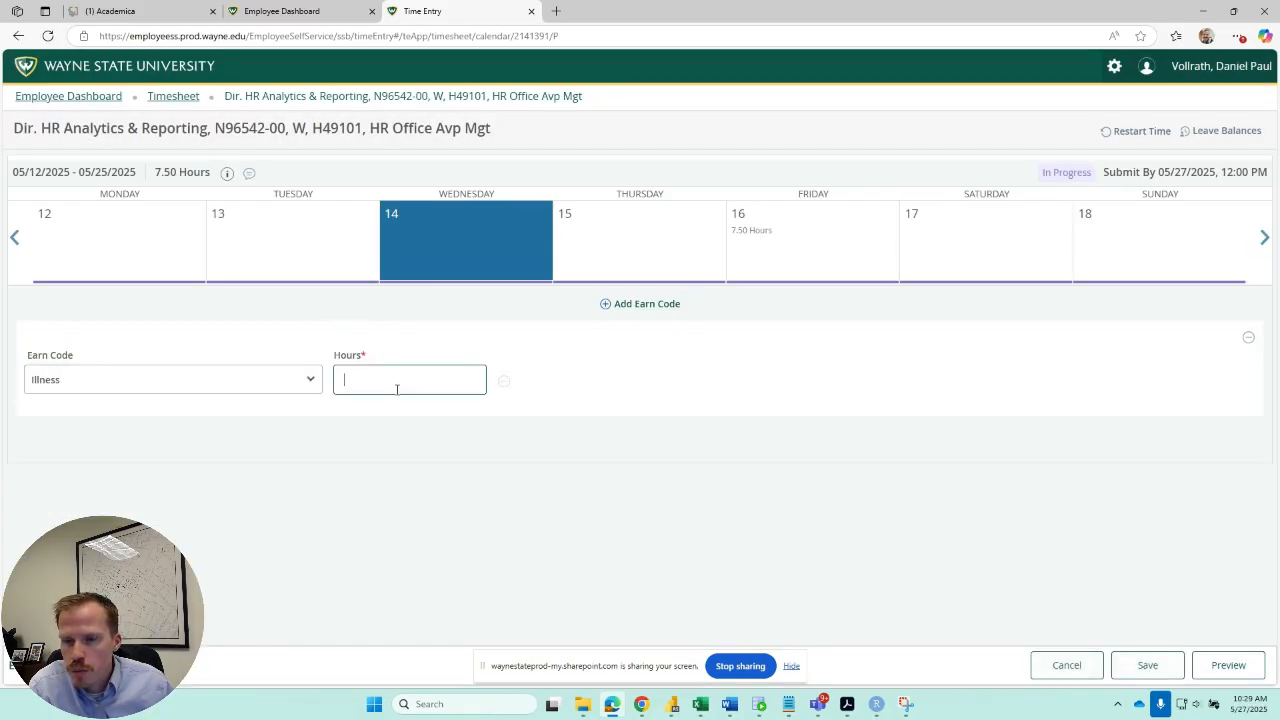
type("7.5")
key("Tab")
left_click(1147, 665)
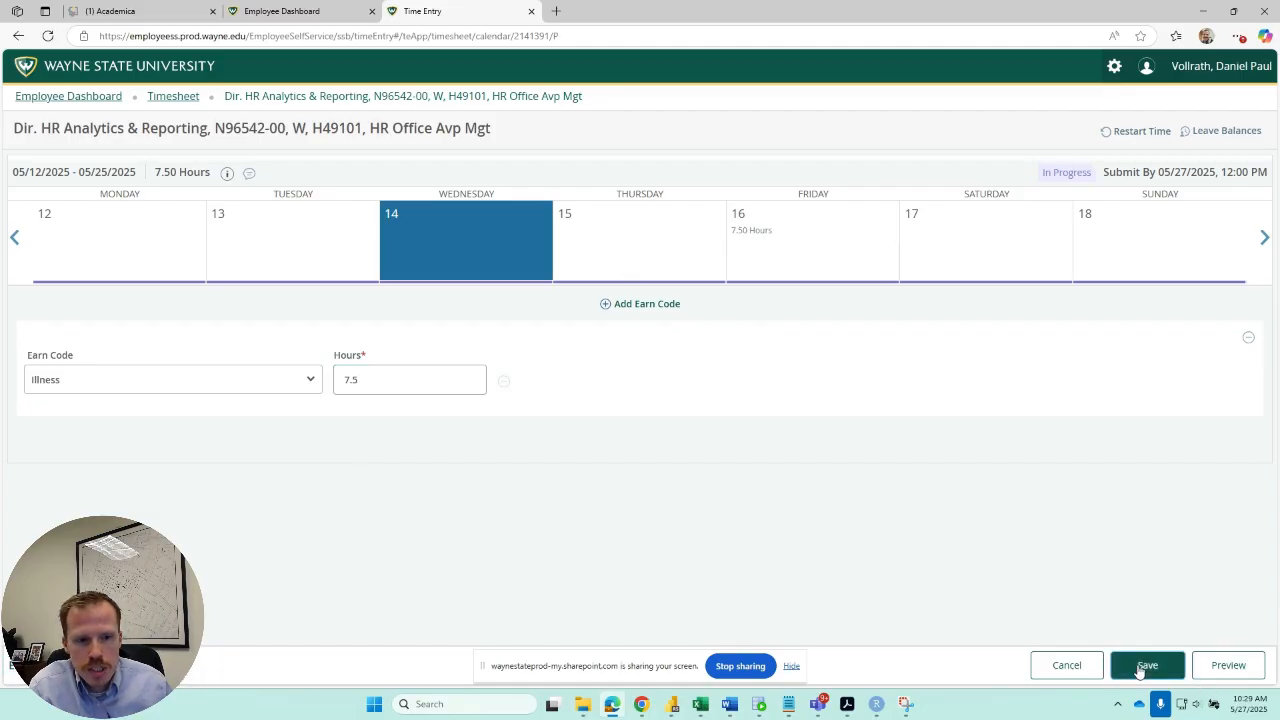
Add 7.5 hours of Illness to Thursday the 15th and save the timesheet.
left_click(619, 242)
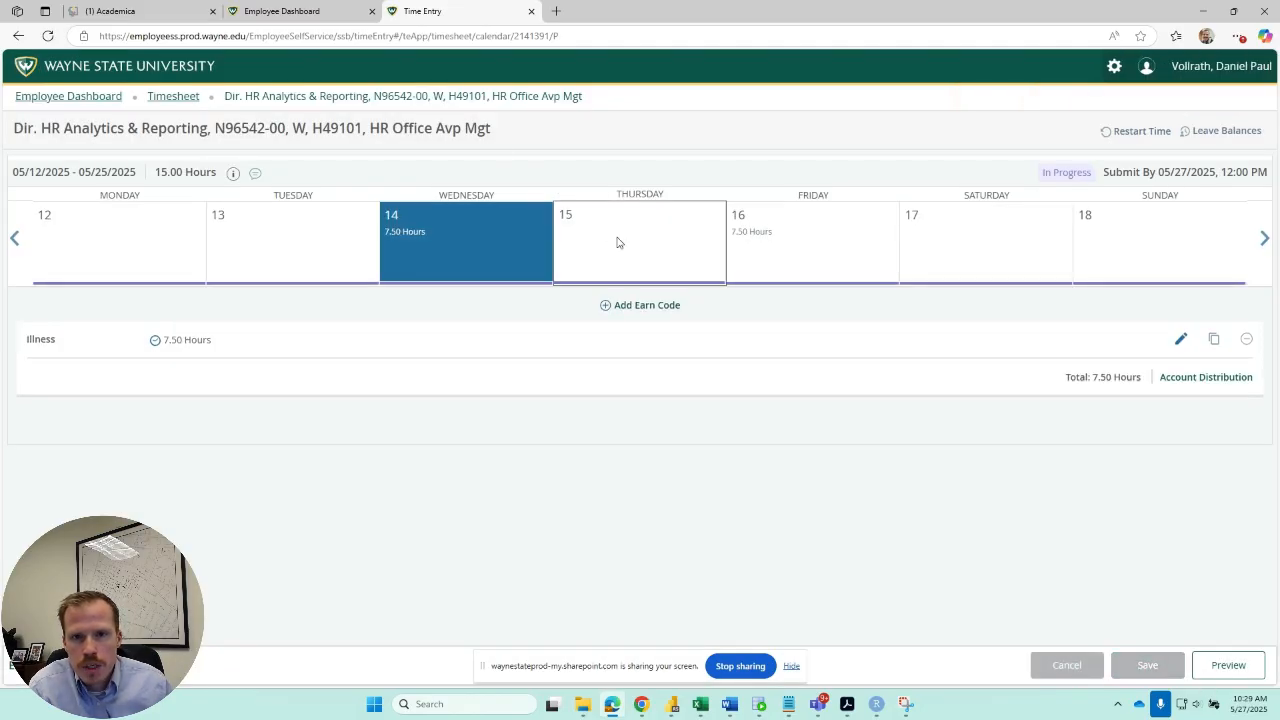
left_click(204, 380)
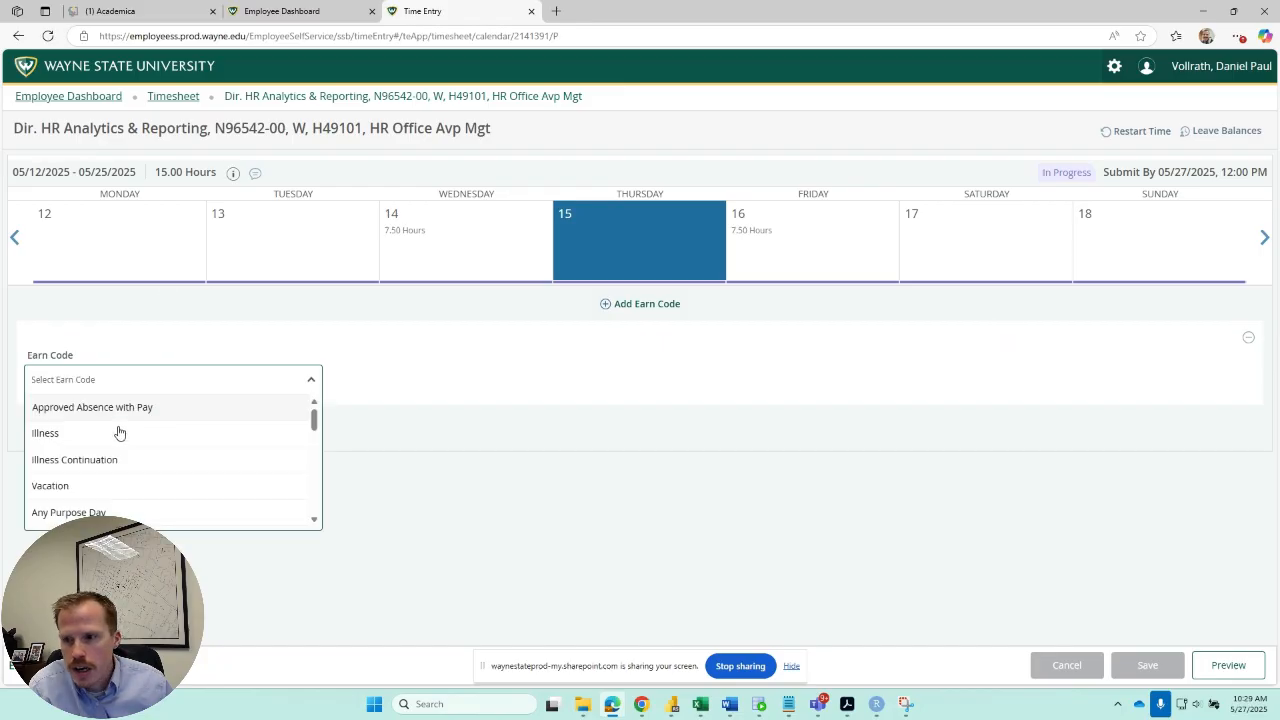
left_click(103, 436)
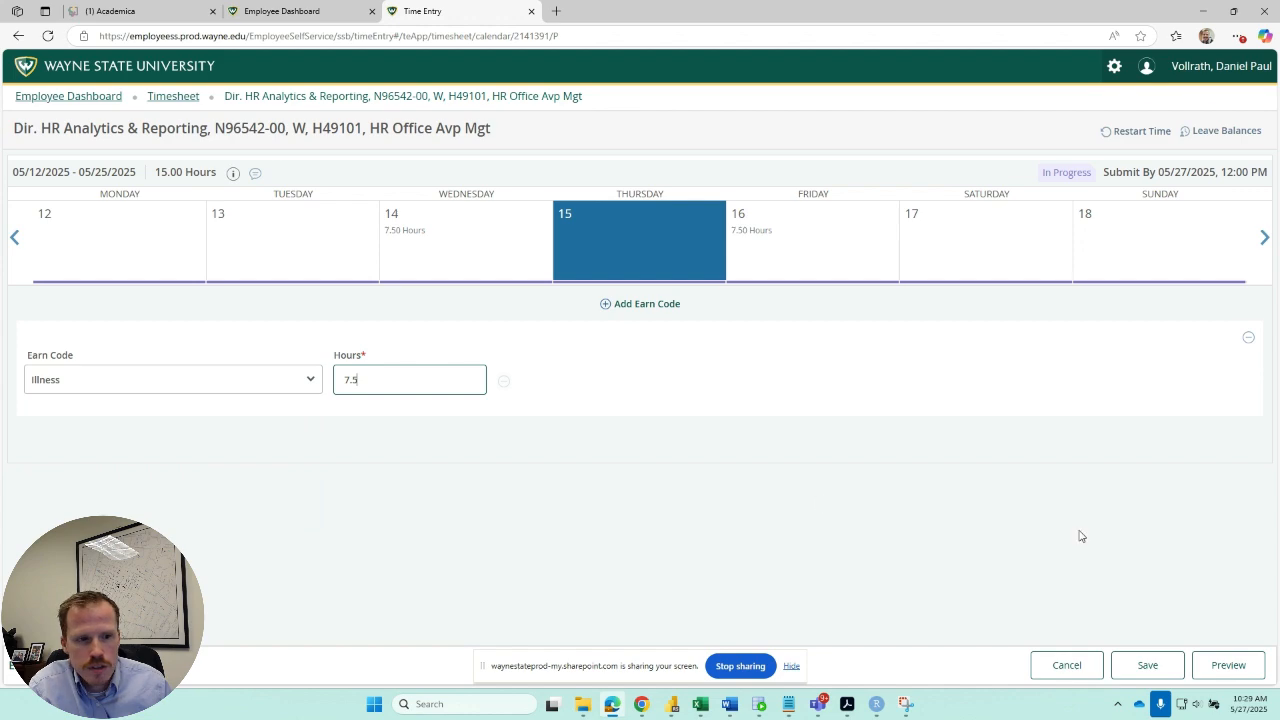
left_click(1148, 666)
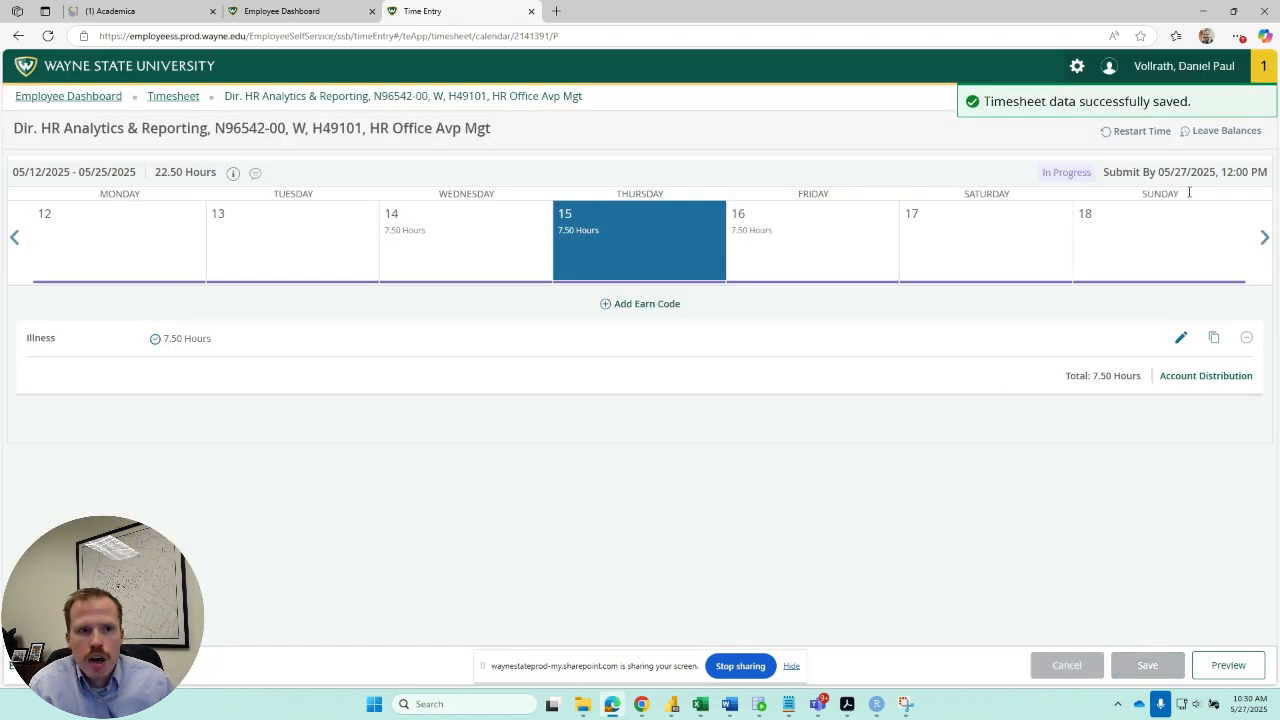
Add 7.5 hours of Vacation to Monday the 19th in the second week and save the timesheet.
left_click(1265, 239)
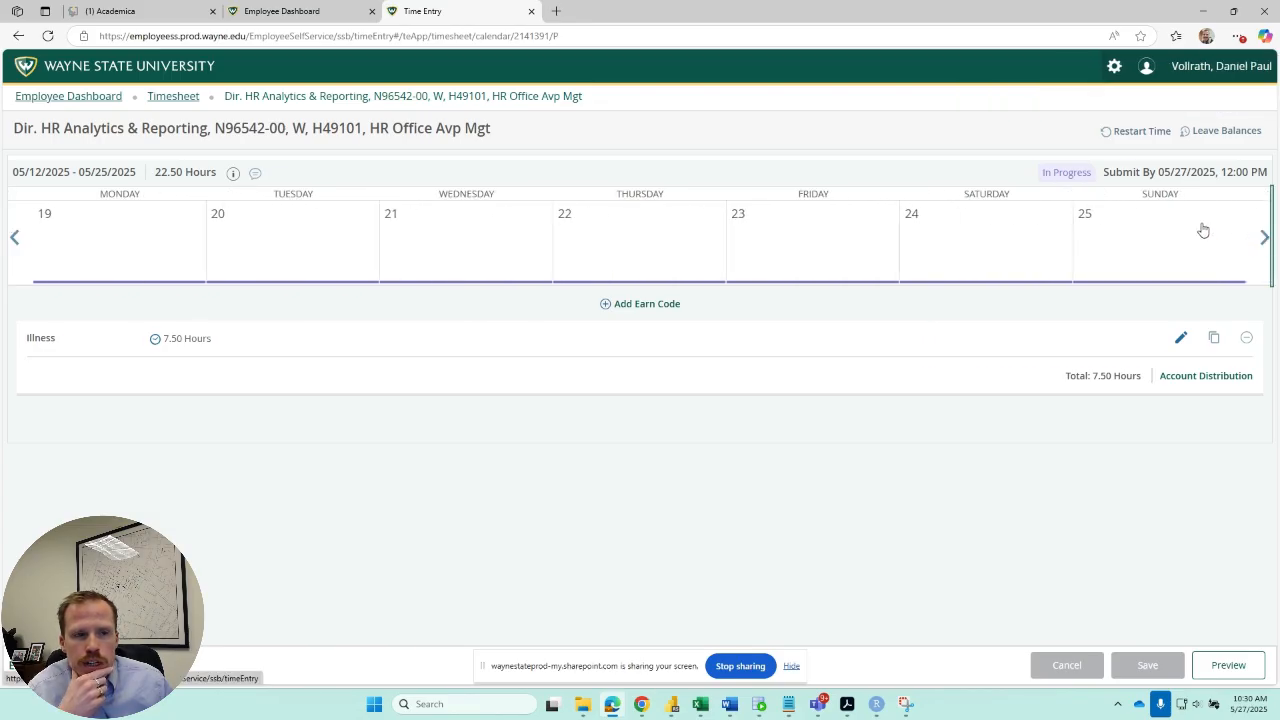
left_click(16, 240)
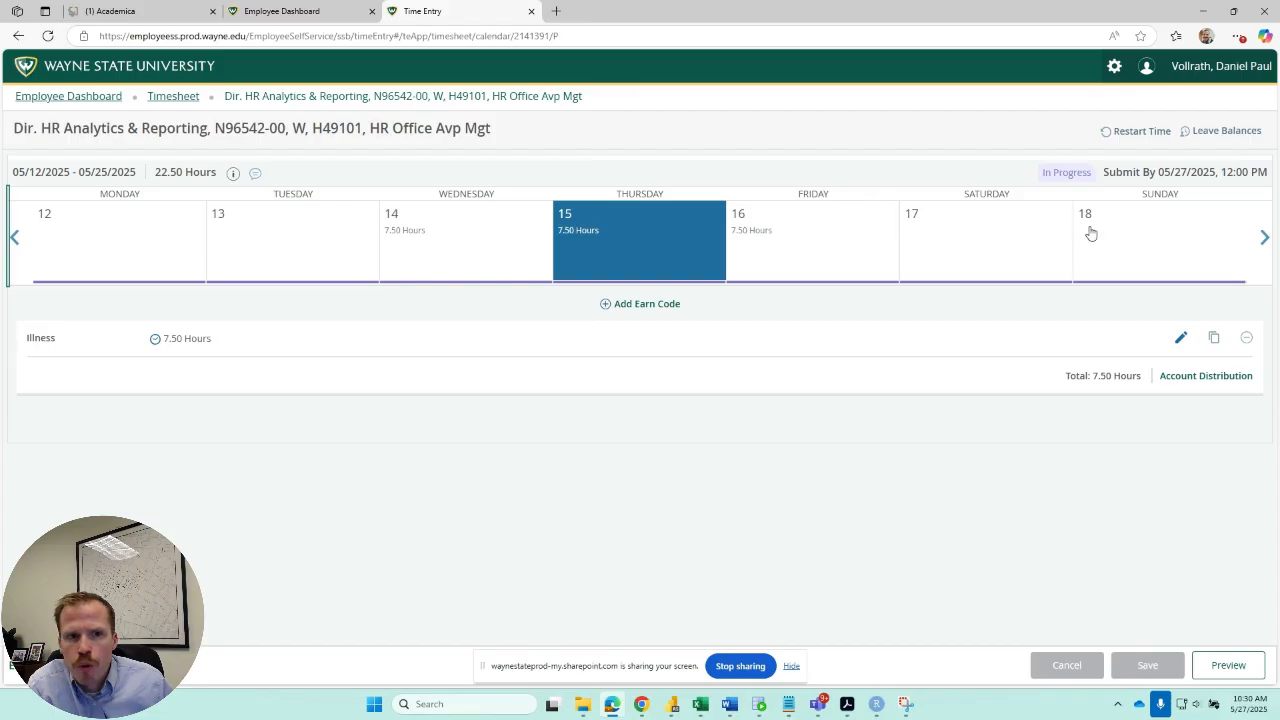
left_click(1265, 238)
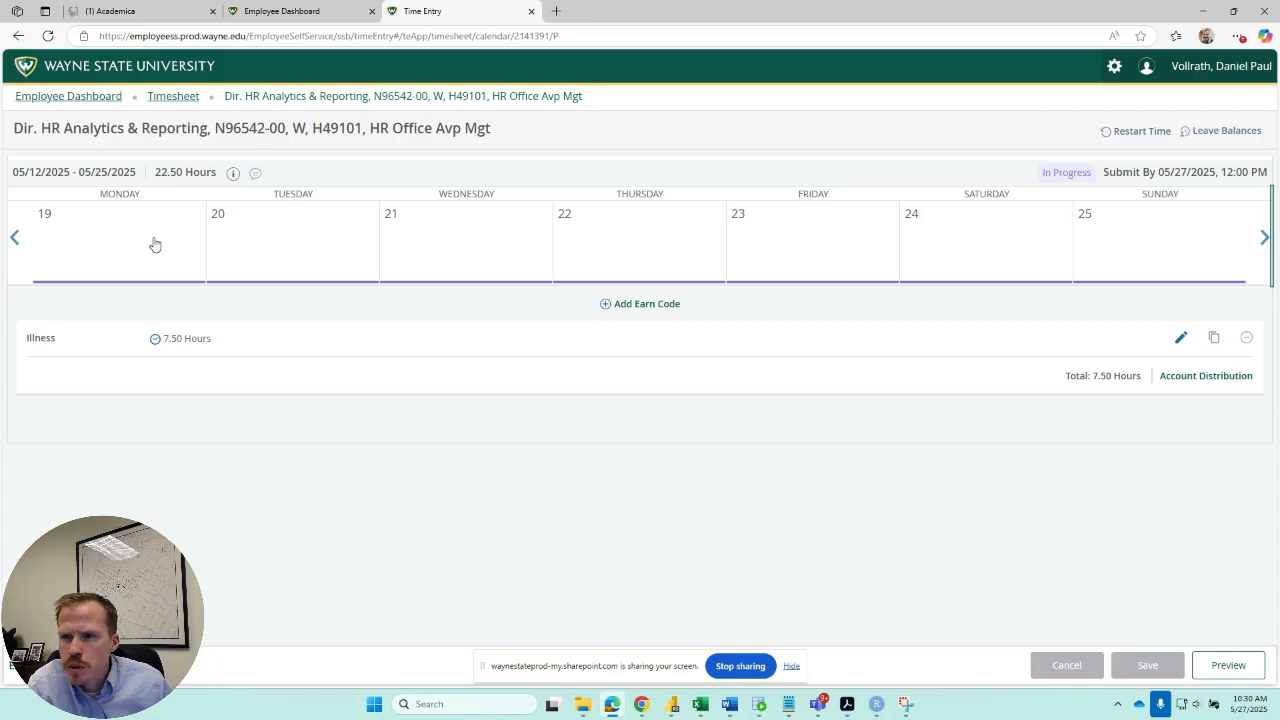
left_click(155, 244)
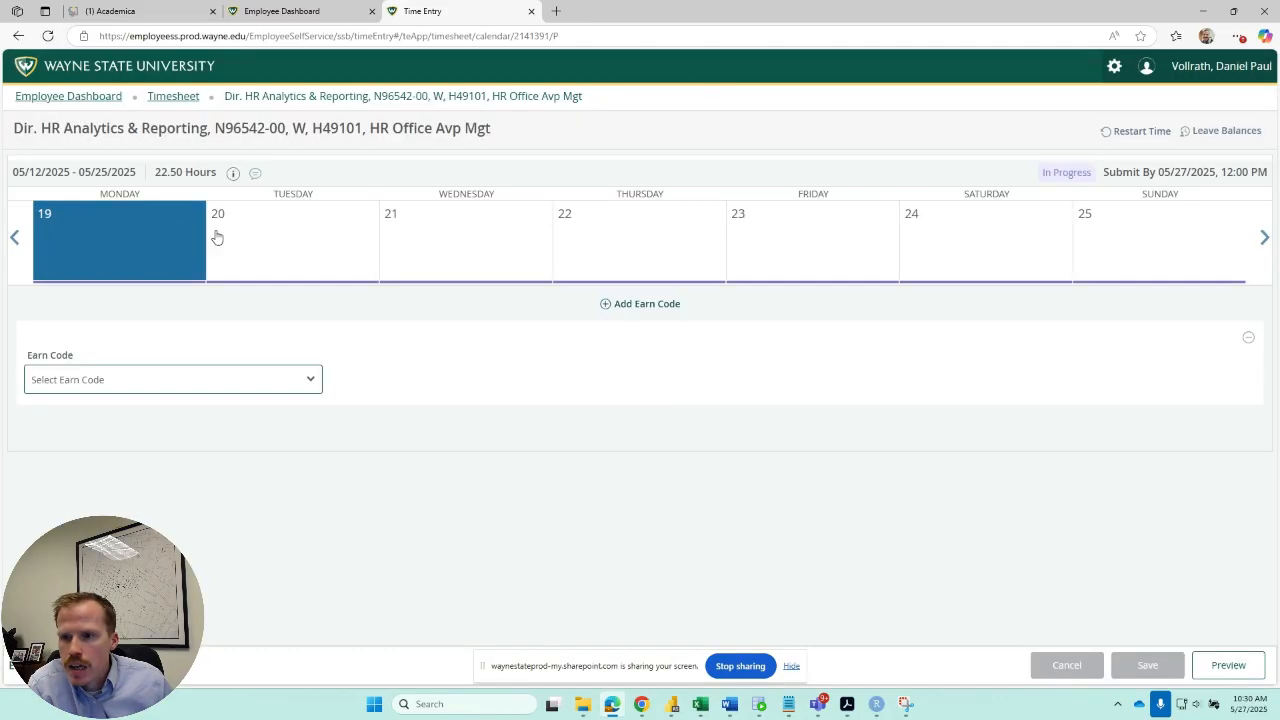
left_click(312, 381)
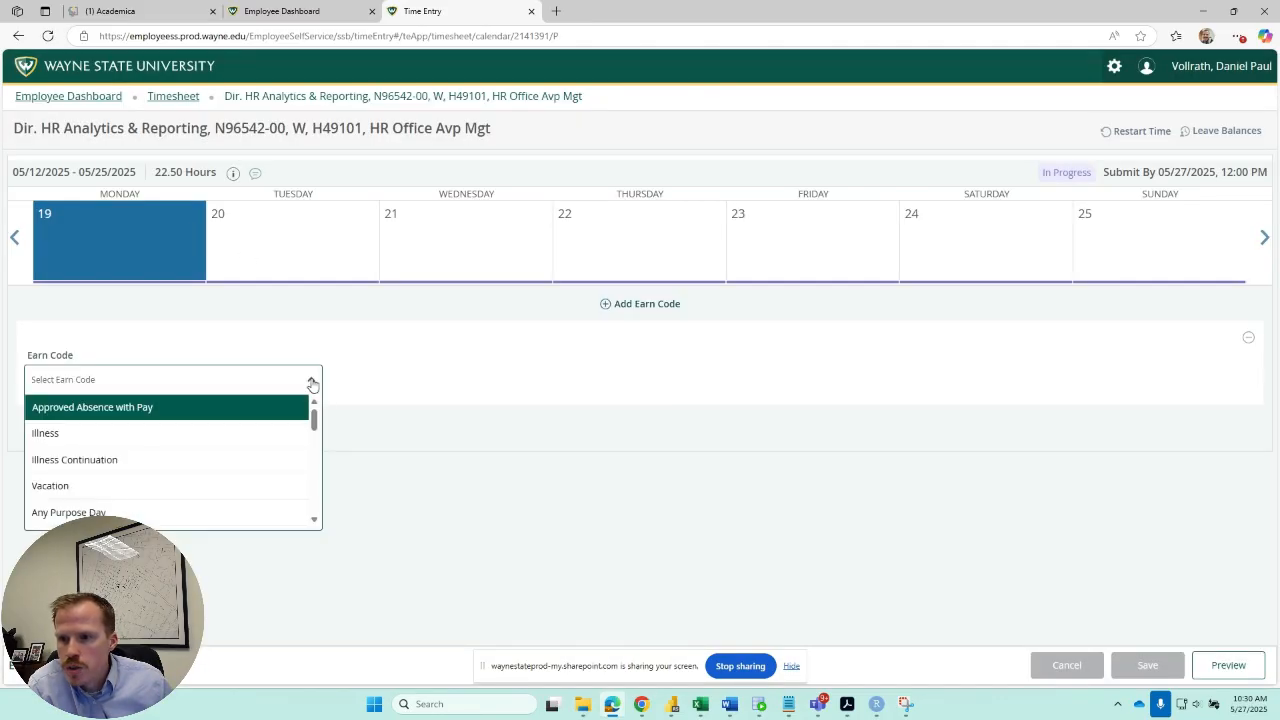
left_click(78, 489)
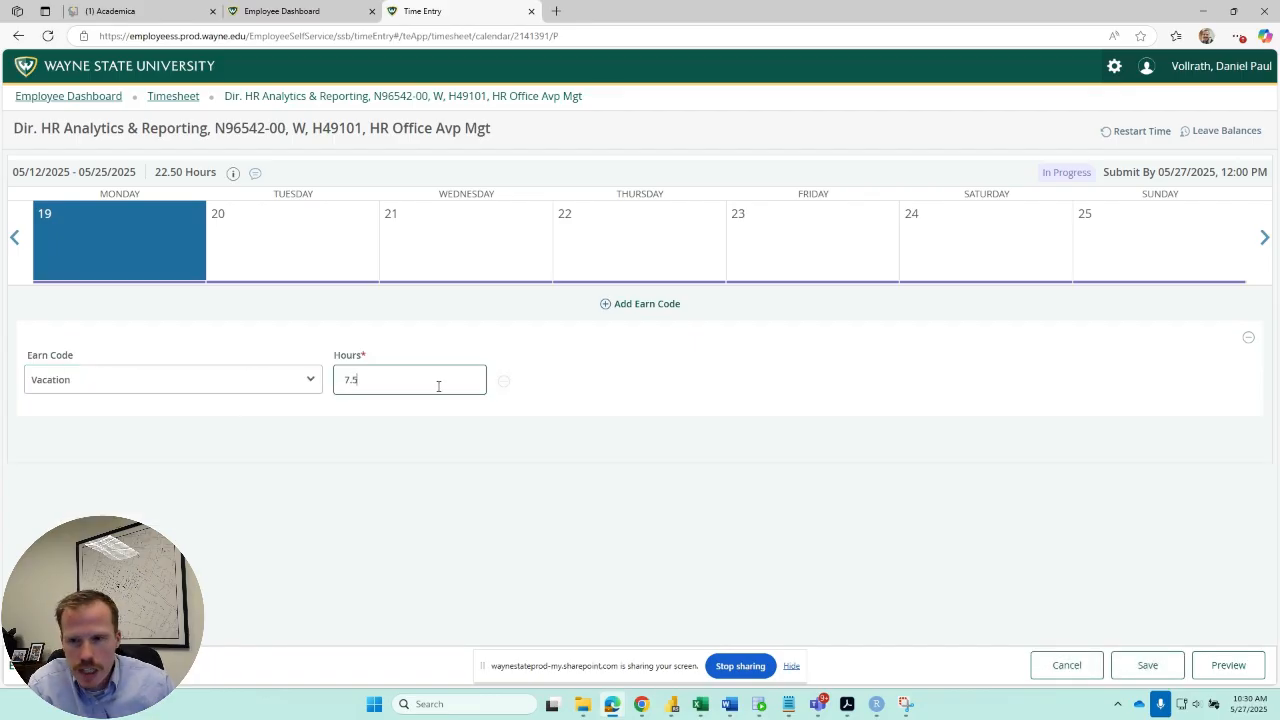
left_click(1147, 665)
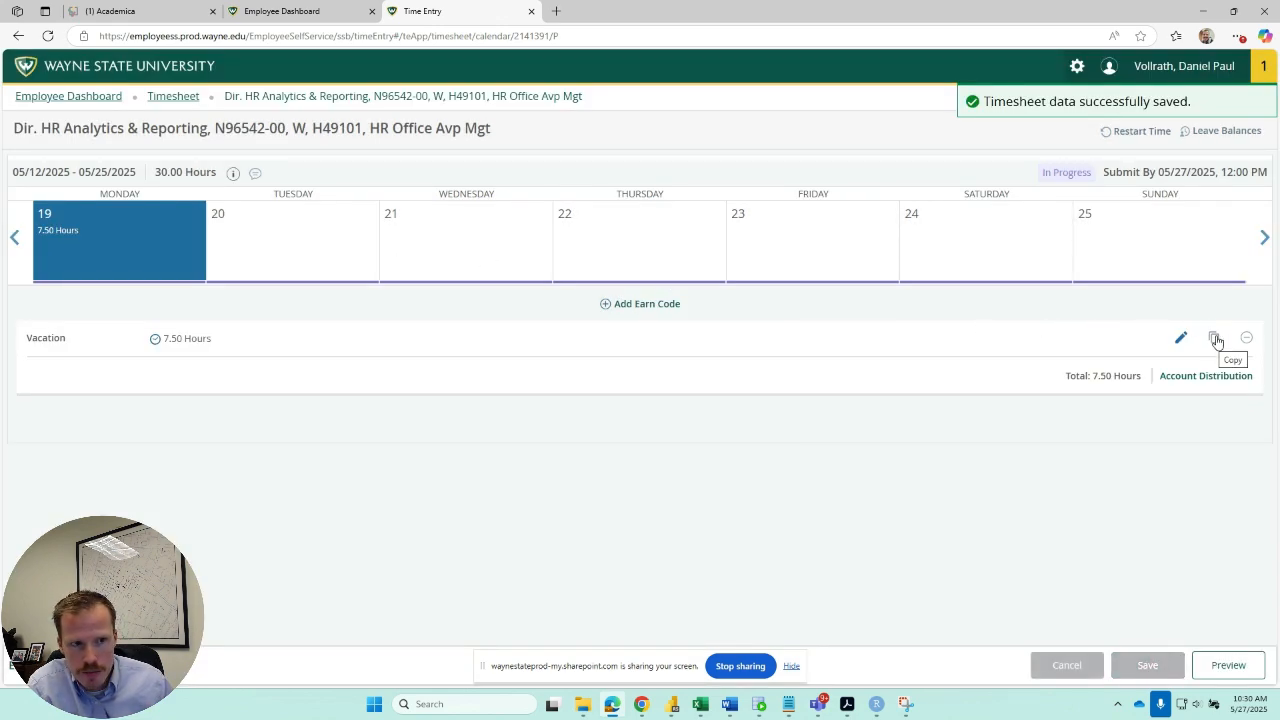
Copy Monday the 19th's Vacation entry to the end of the pay period, without Saturdays or Sundays, and save the copy.
left_click(1215, 339)
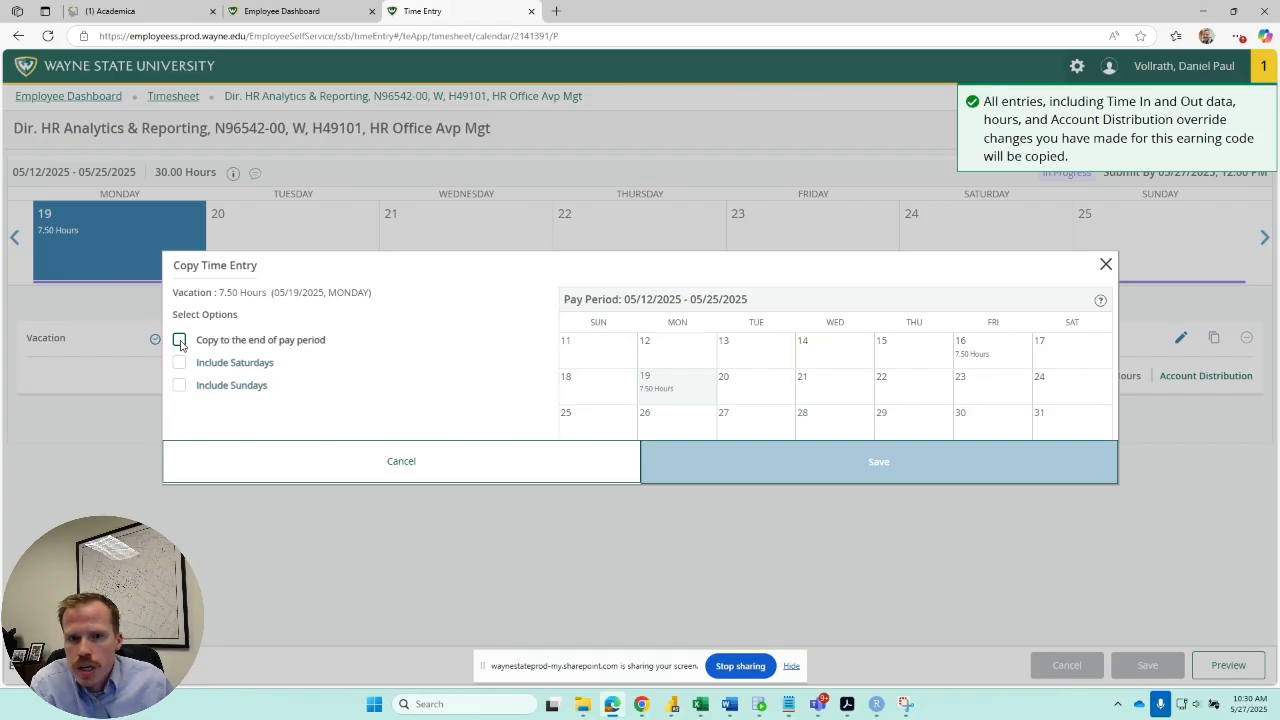
left_click(180, 341)
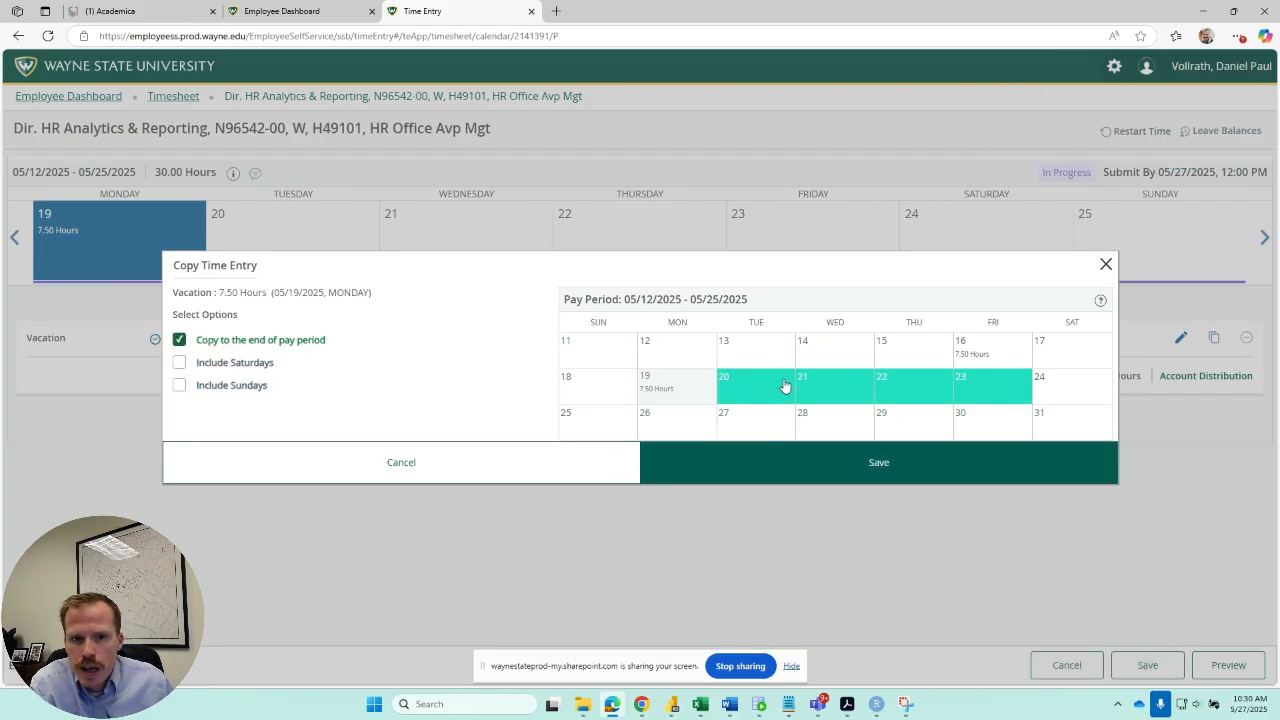
left_click(880, 463)
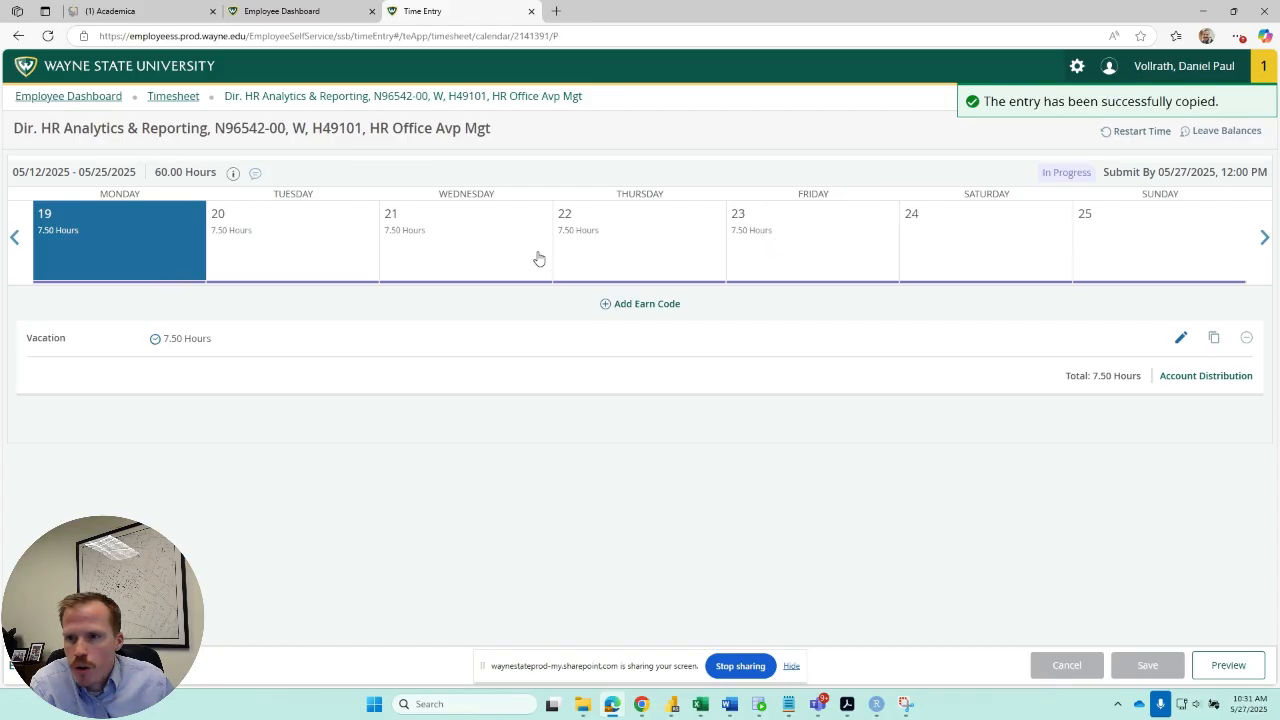
Return to Monday the 12th in the first week and save the comment "Test Comment" on the timesheet.
left_click(15, 238)
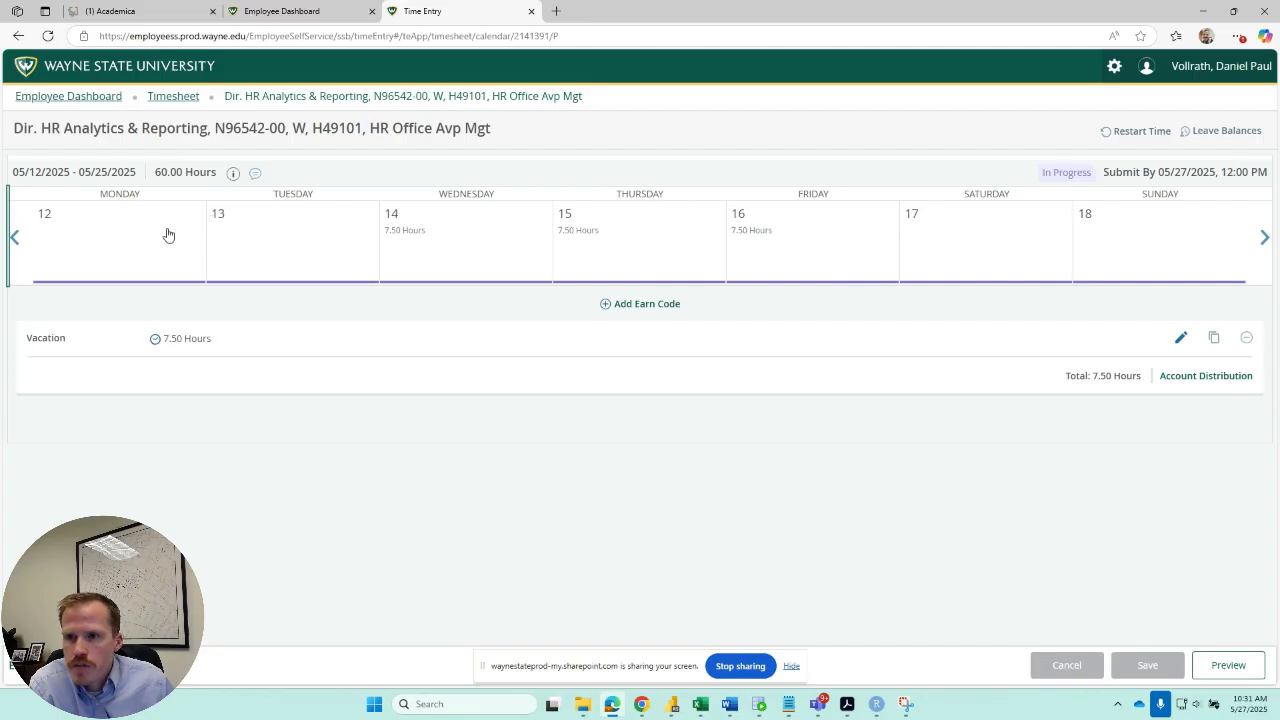
left_click(118, 233)
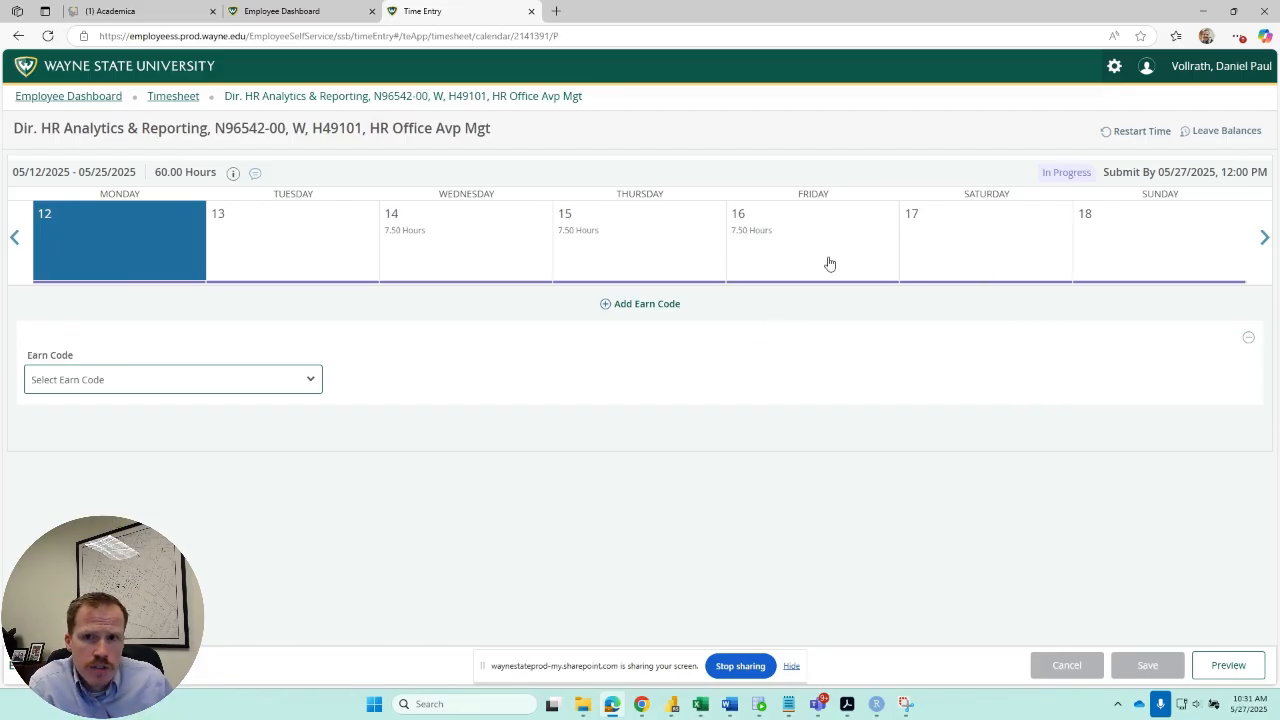
left_click(256, 176)
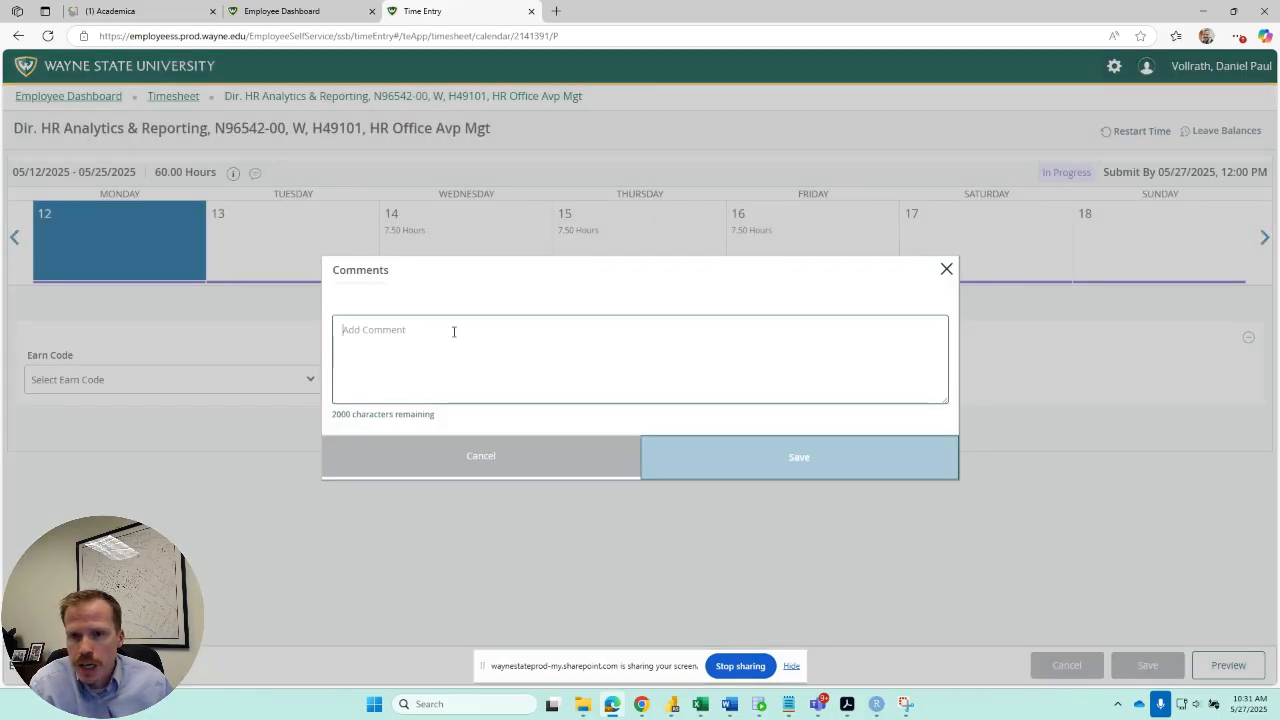
type("Test Comment")
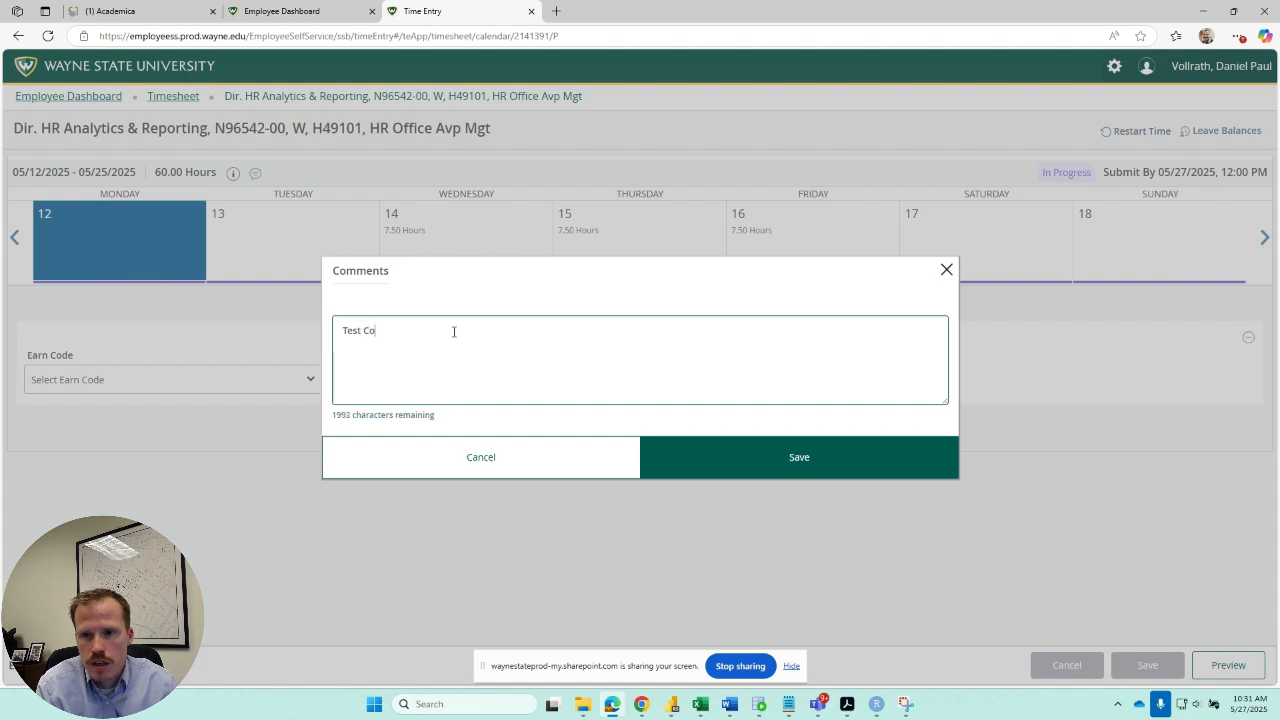
left_click(855, 464)
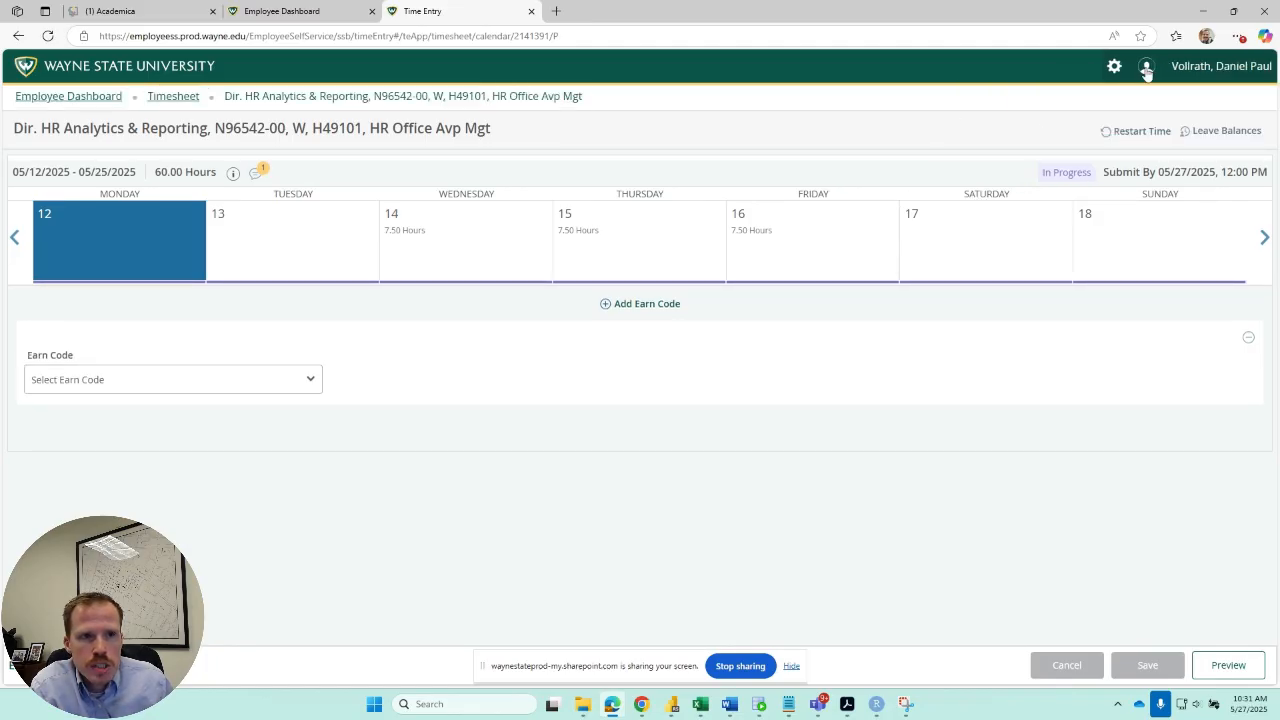
Review the employee leave balances for all leave types and close the overview.
left_click(1234, 133)
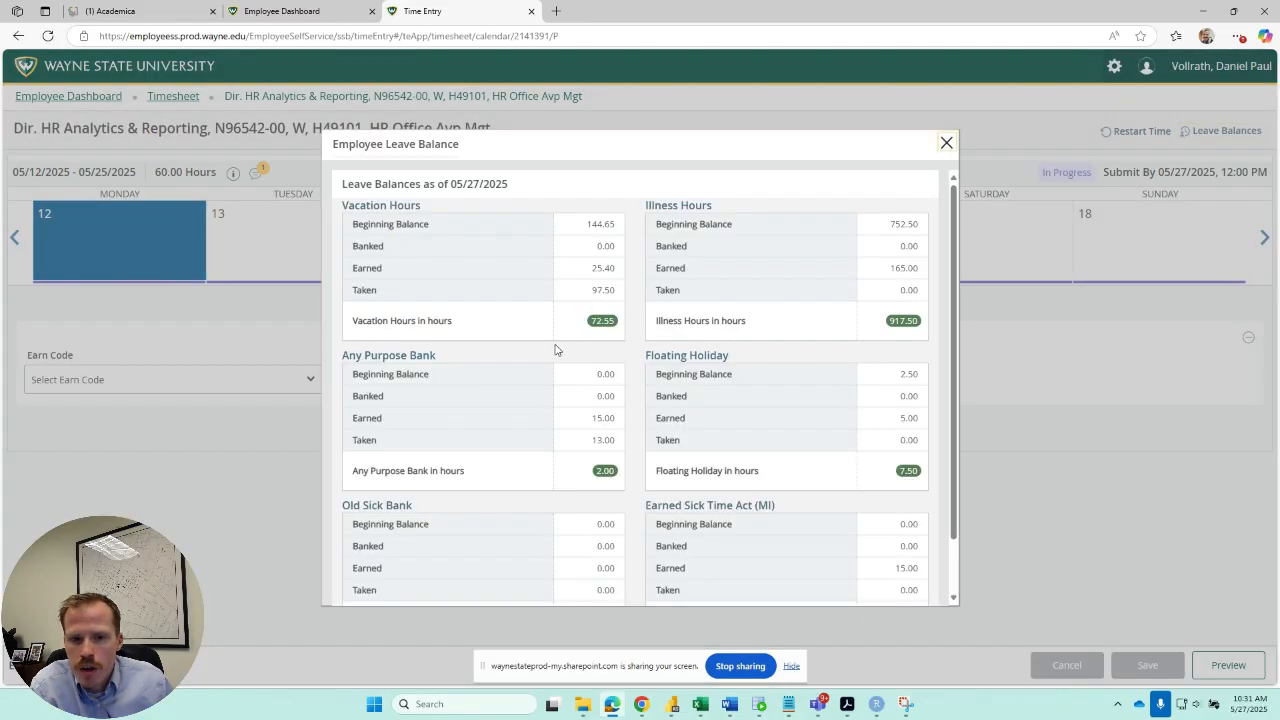
scroll(556, 349, "down", 2)
scroll(556, 349, "up", 2)
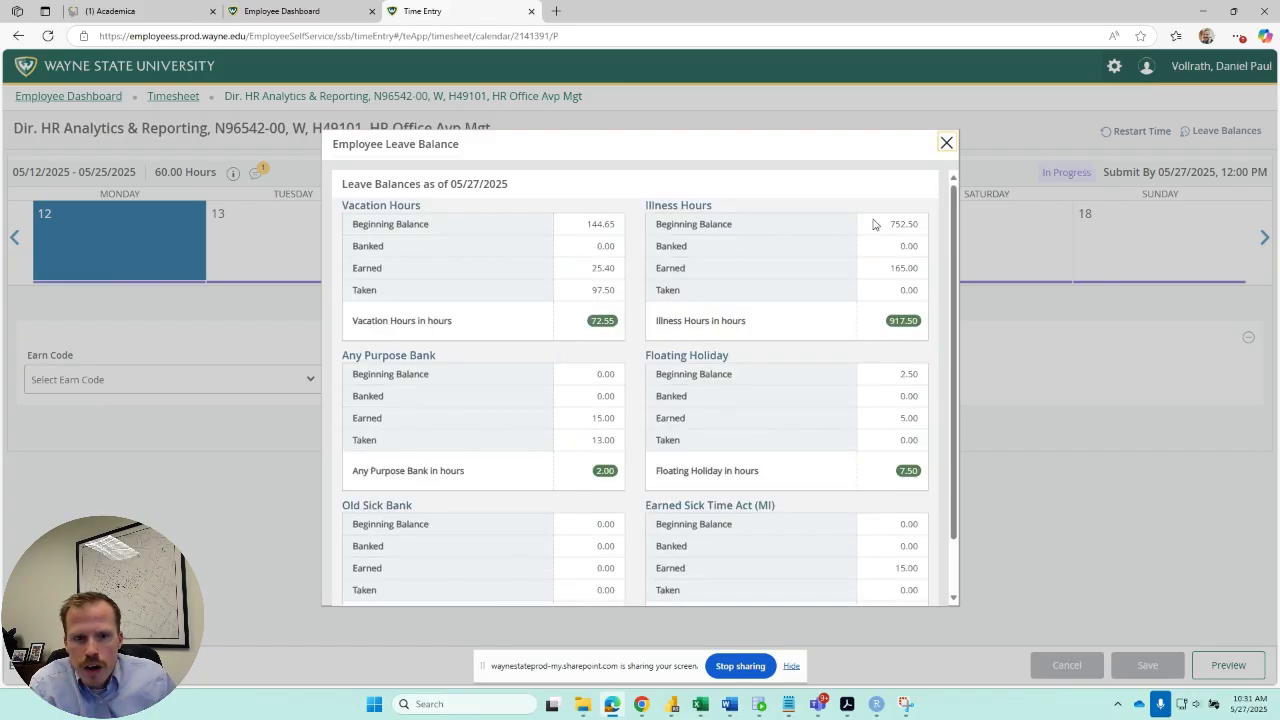
left_click(946, 145)
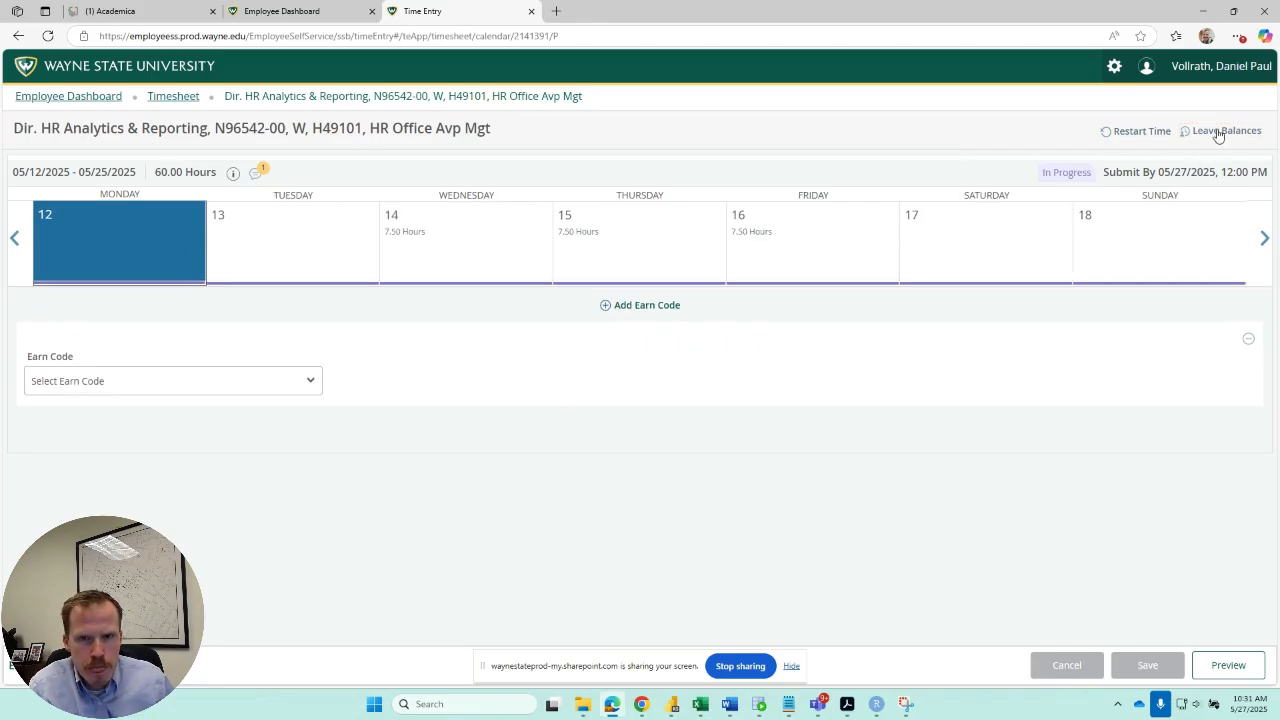
Enter 7.5 hours of Any Purpose Day on Monday the 12th and save the timesheet.
left_click(262, 392)
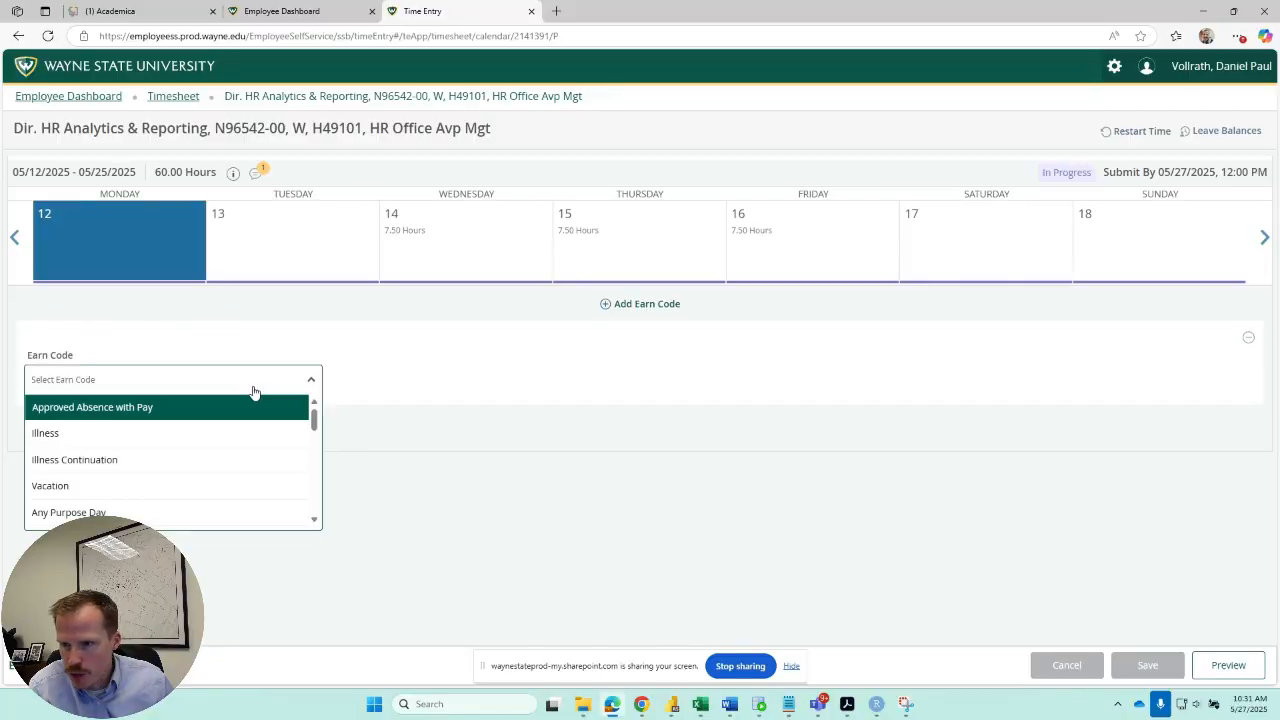
scroll(211, 451, "down", 3)
scroll(200, 452, "up", 3)
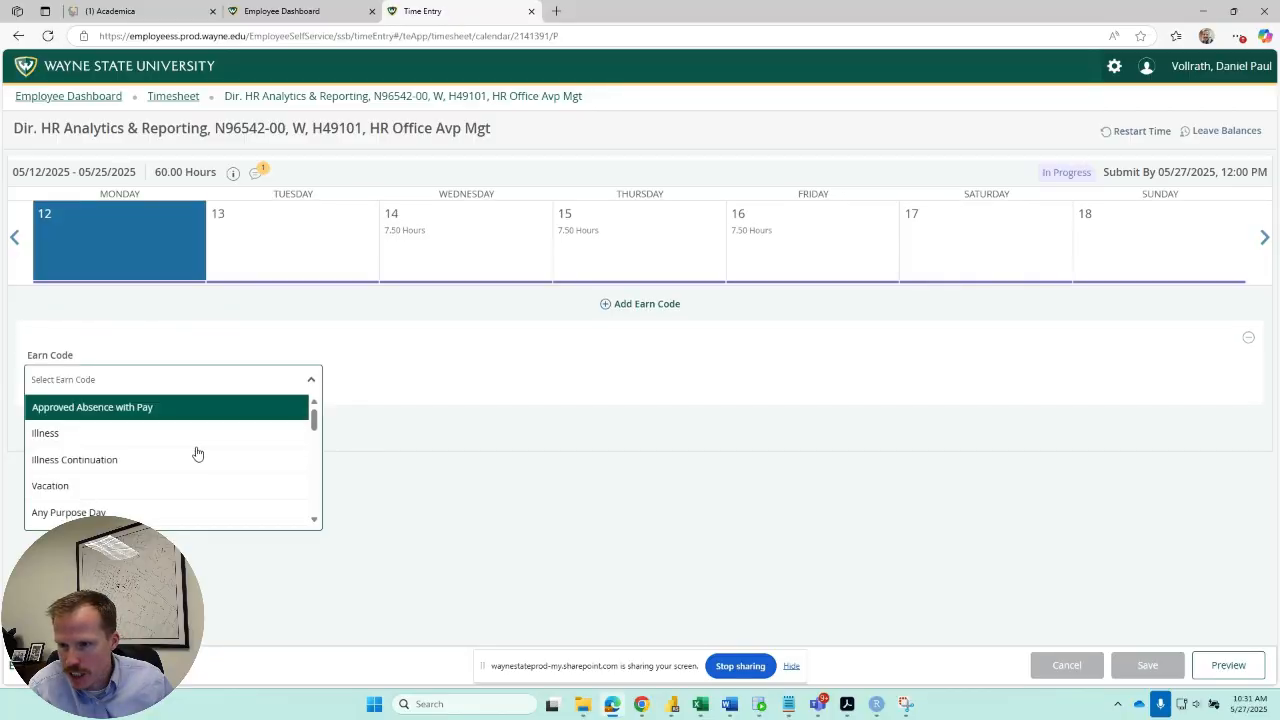
left_click(100, 512)
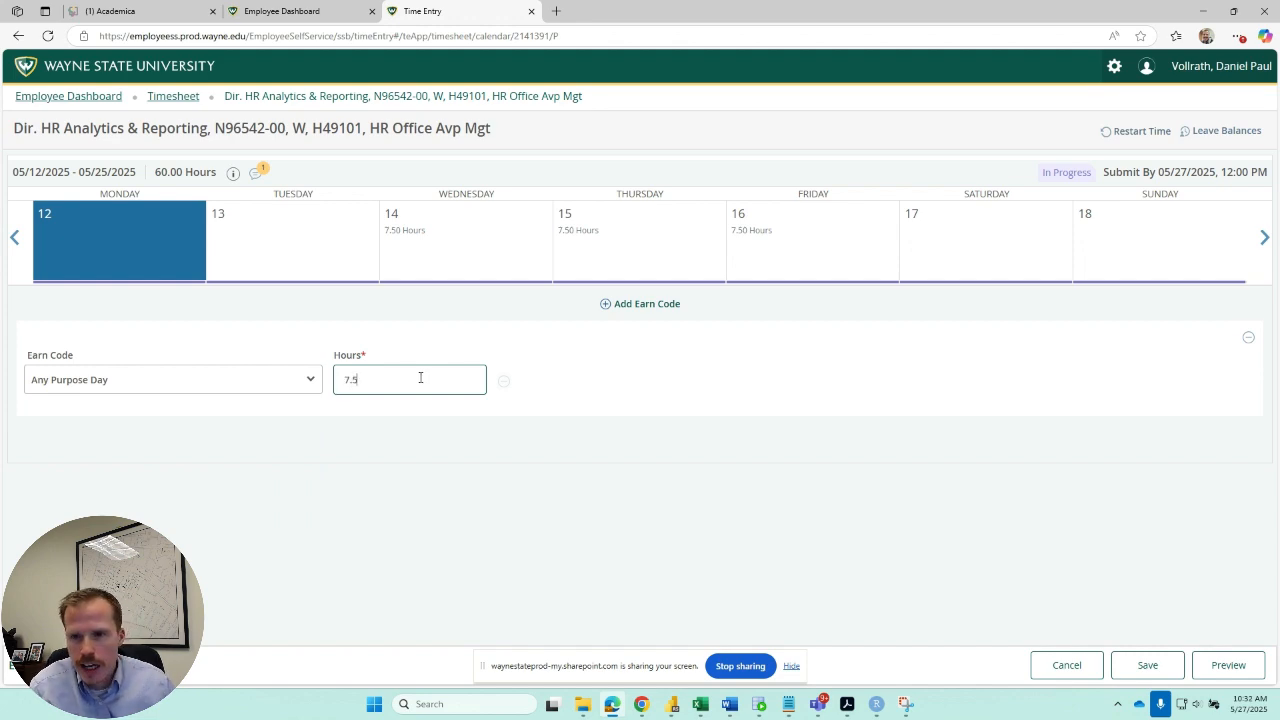
left_click(1150, 666)
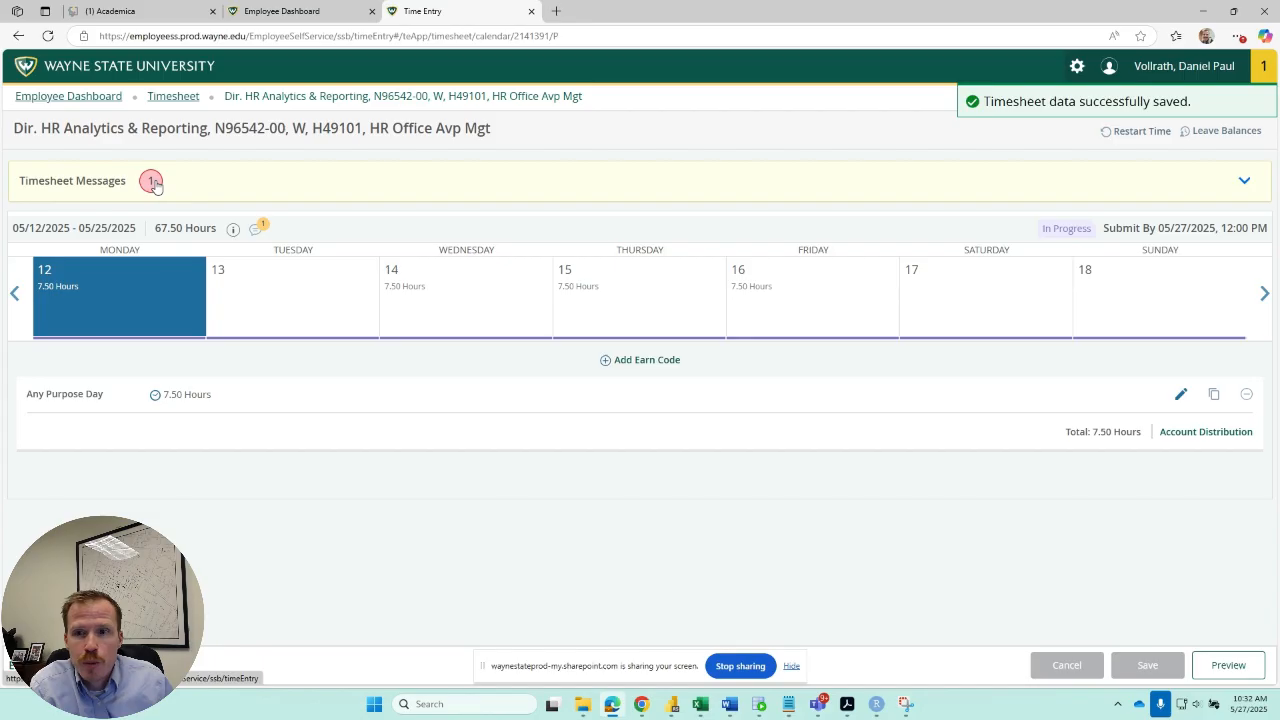
Read the timesheet message, delete the Any Purpose Day entry on Monday the 12th and save the timesheet.
left_click(1243, 180)
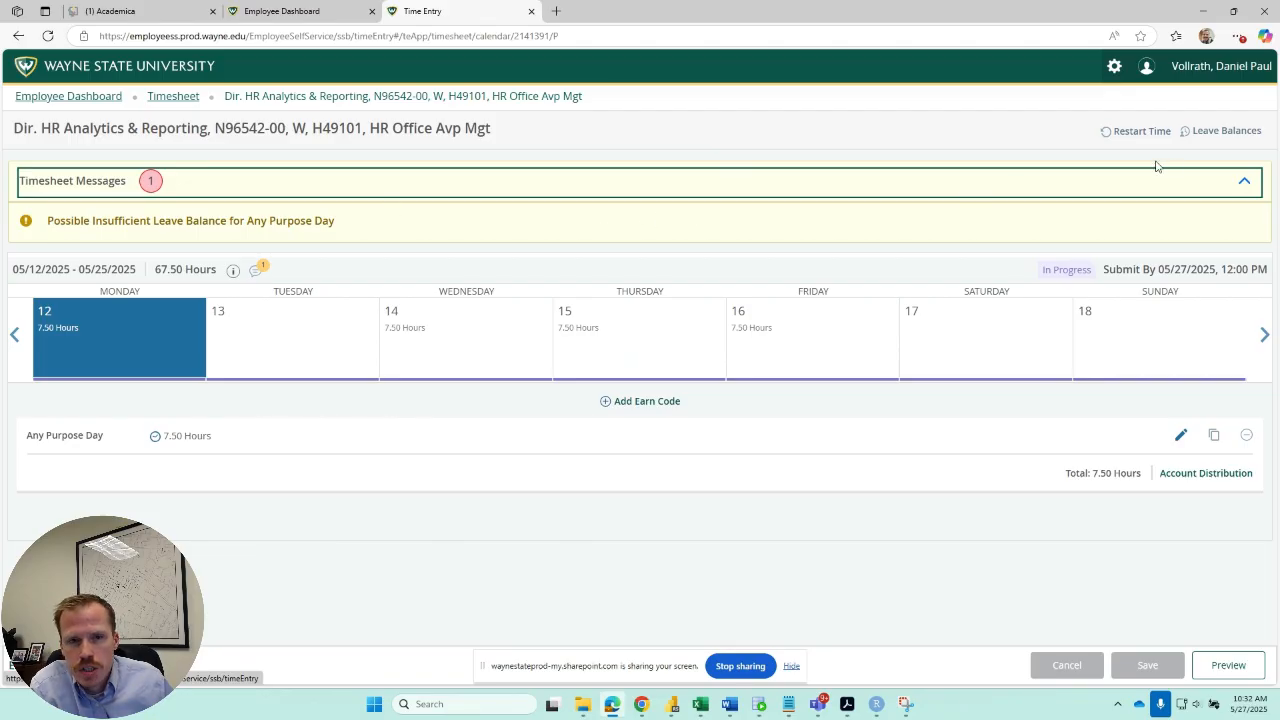
left_click(1244, 184)
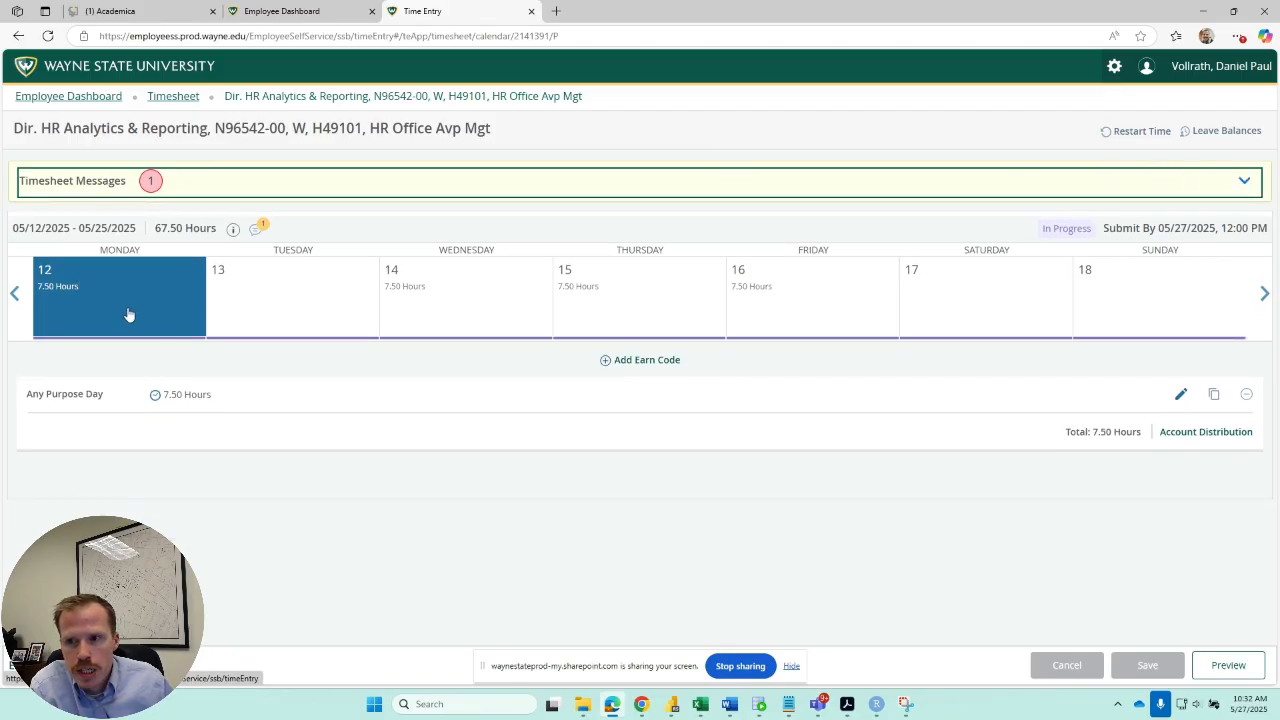
left_click(1246, 398)
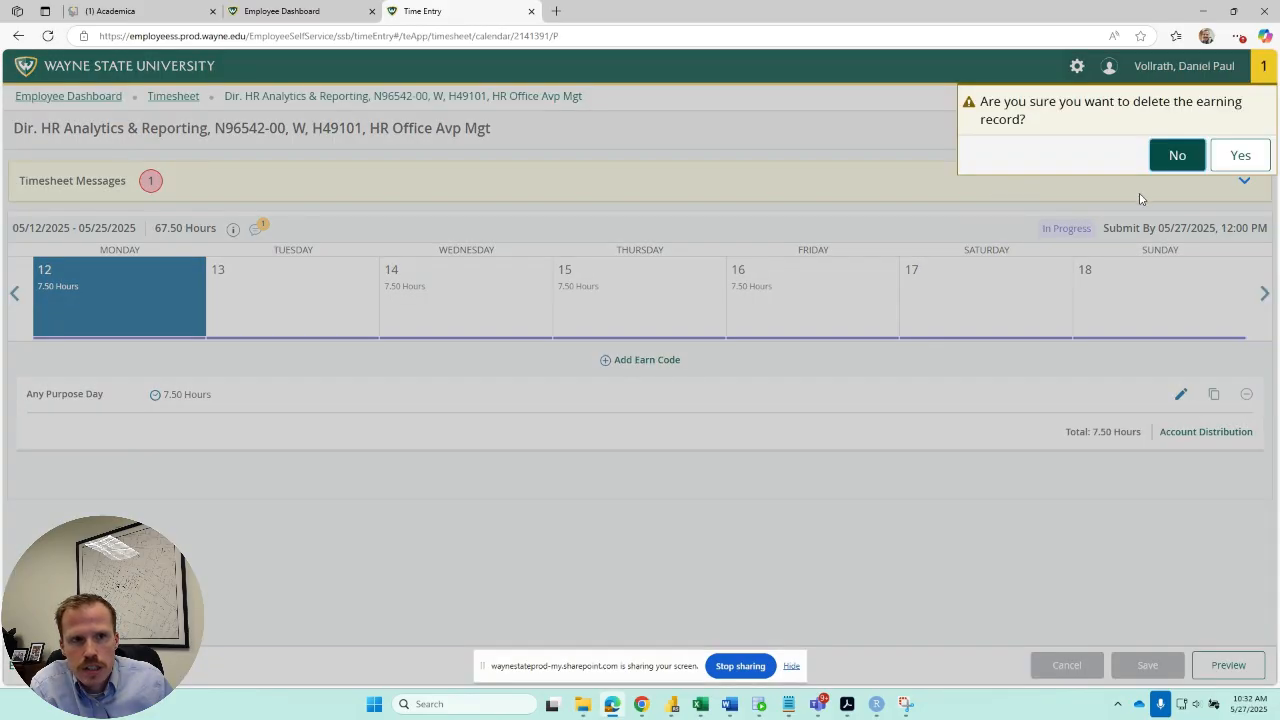
left_click(1239, 156)
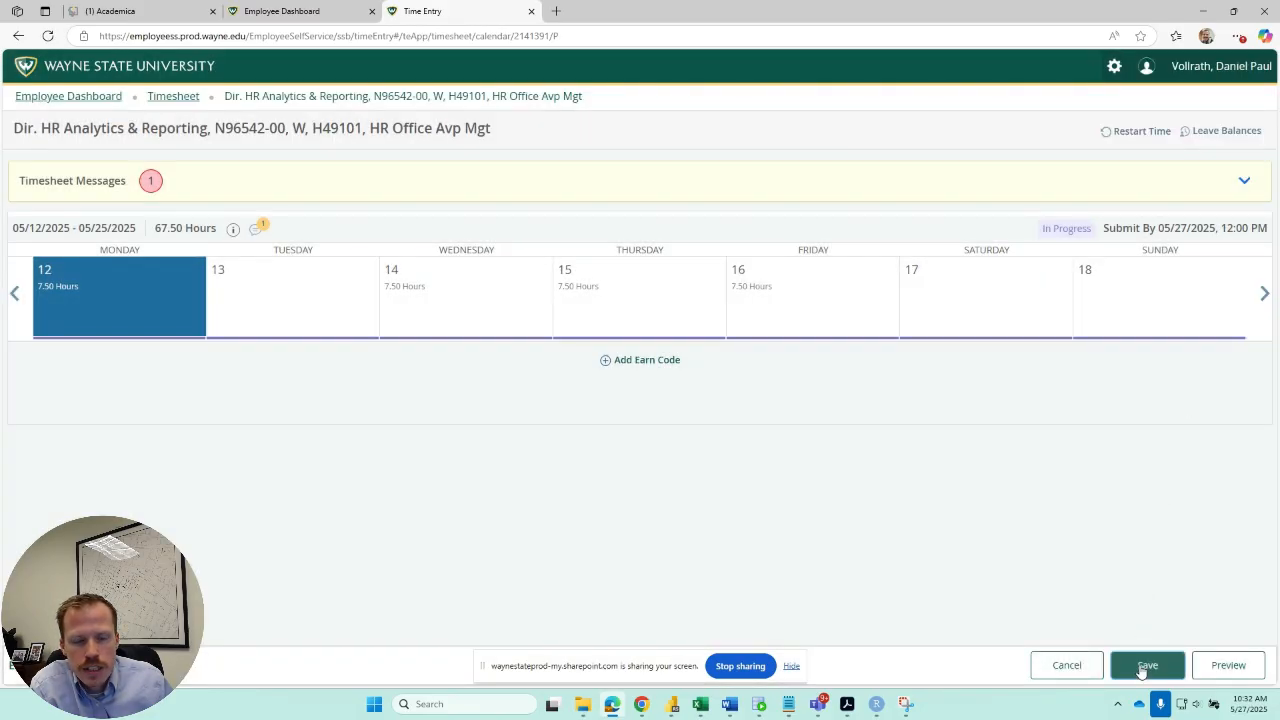
left_click(1147, 665)
Add a second earn code, Vacation, with 3 hours to Wednesday the 14th and save the timesheet.
left_click(441, 247)
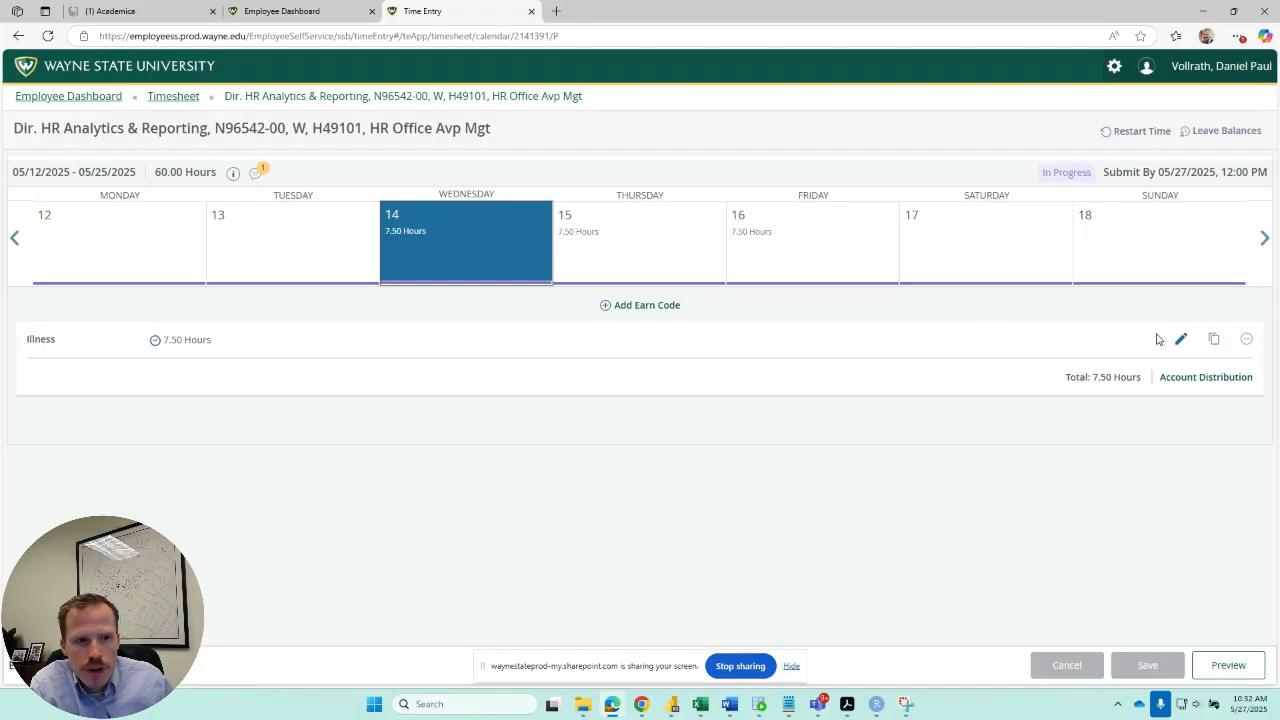
left_click(651, 308)
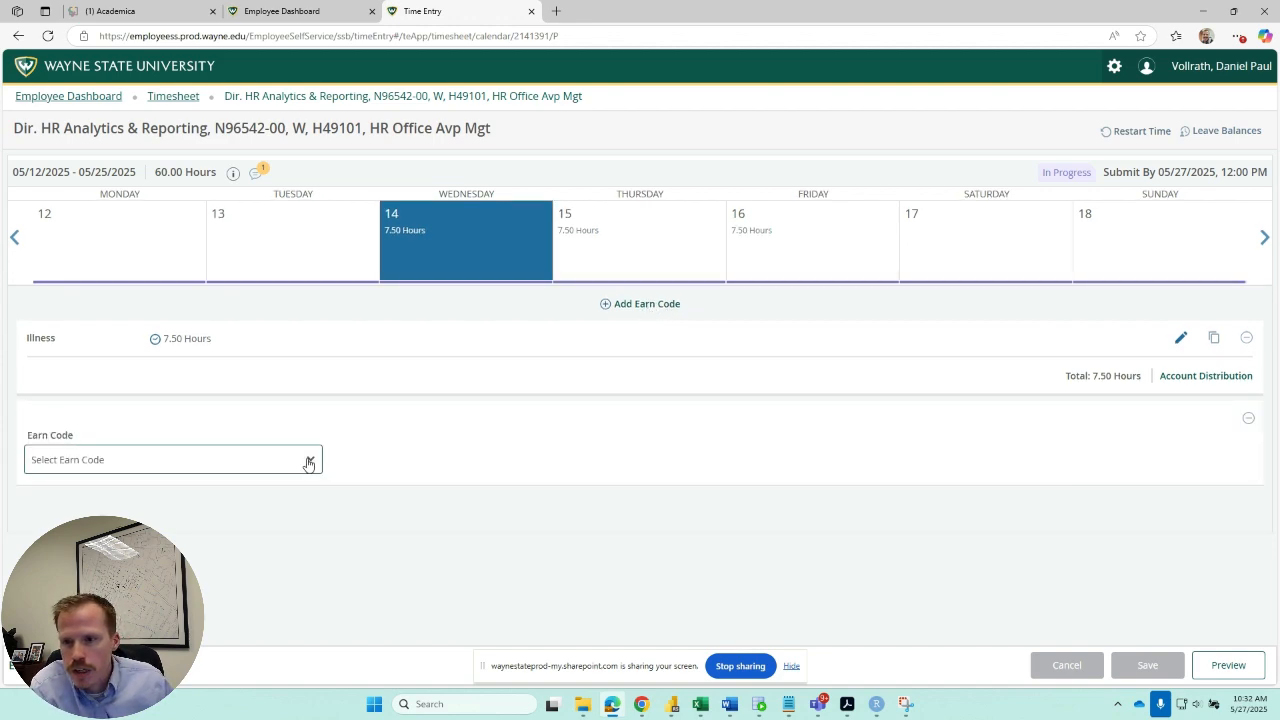
left_click(309, 461)
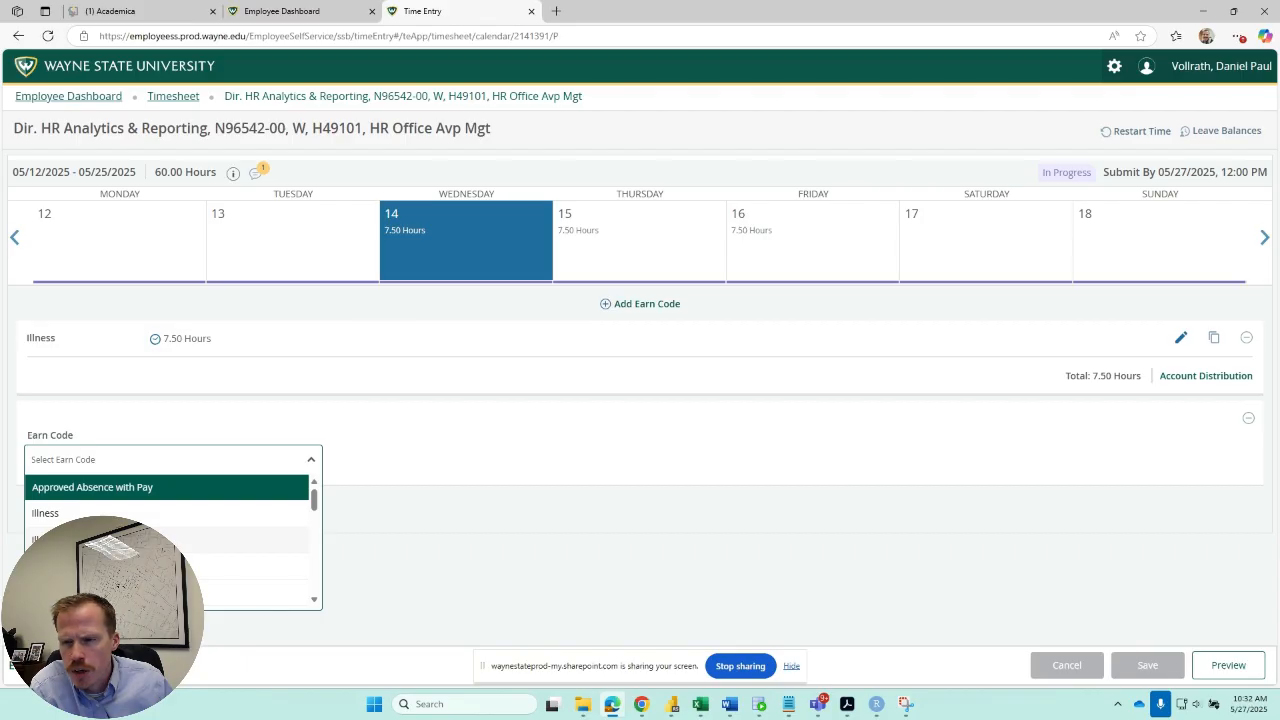
left_click(140, 567)
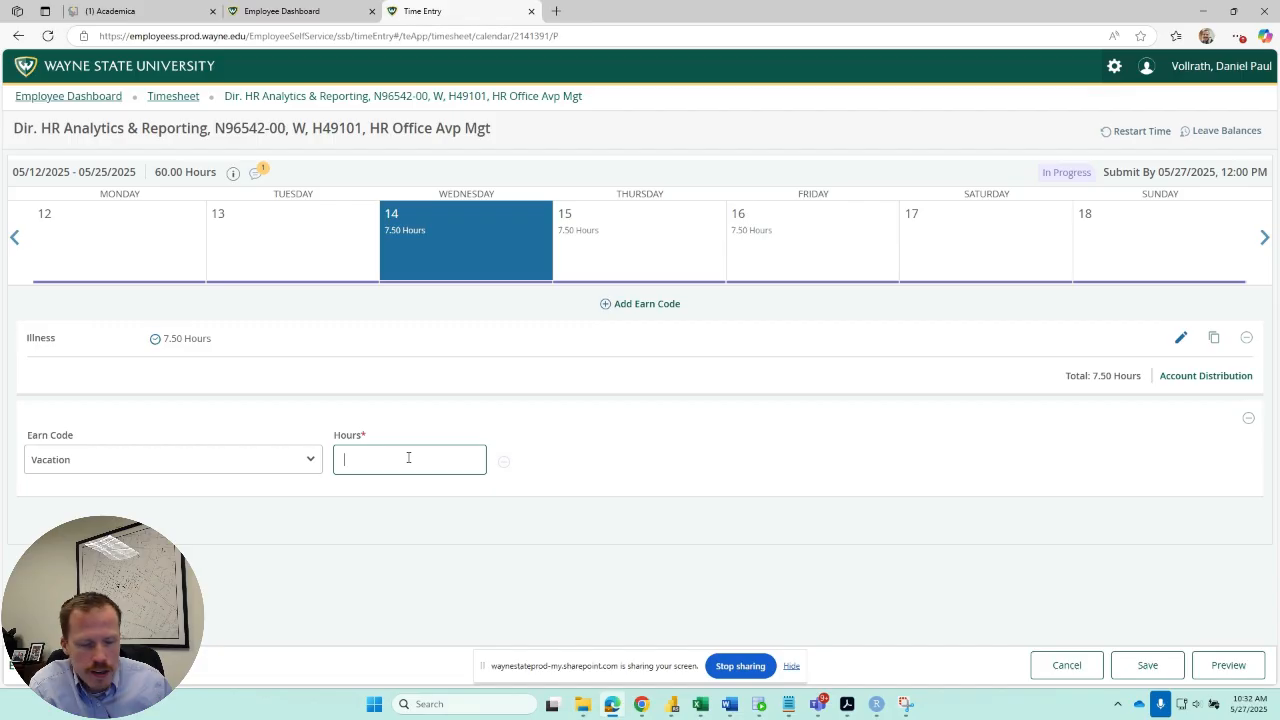
type("3")
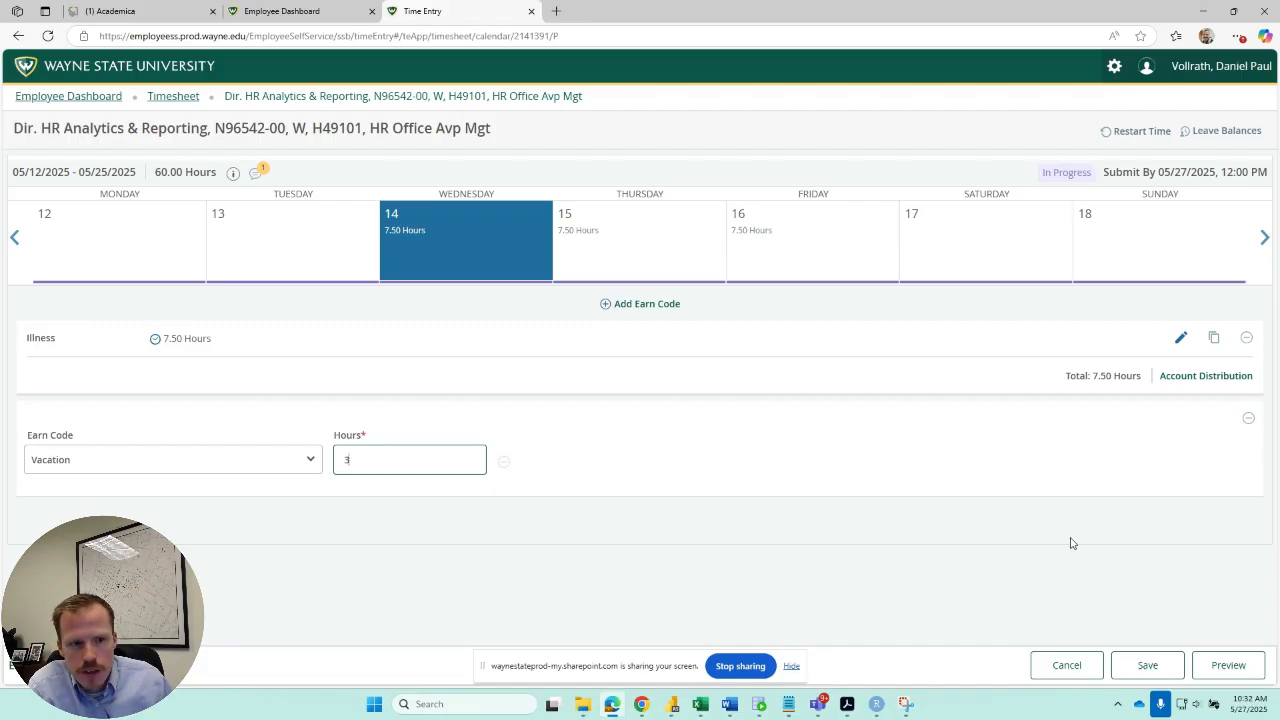
left_click(1130, 662)
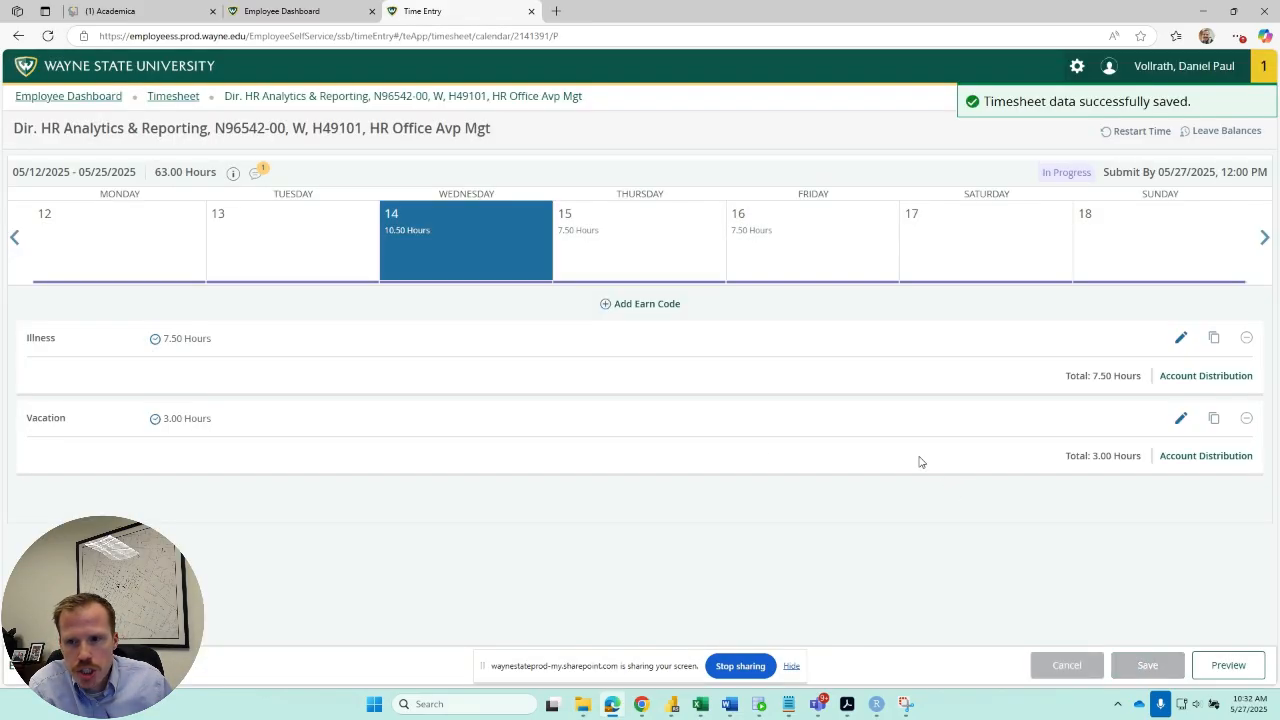
Delete the Vacation entry from Wednesday the 14th, keeping the Illness entry, and save the timesheet.
left_click(1247, 421)
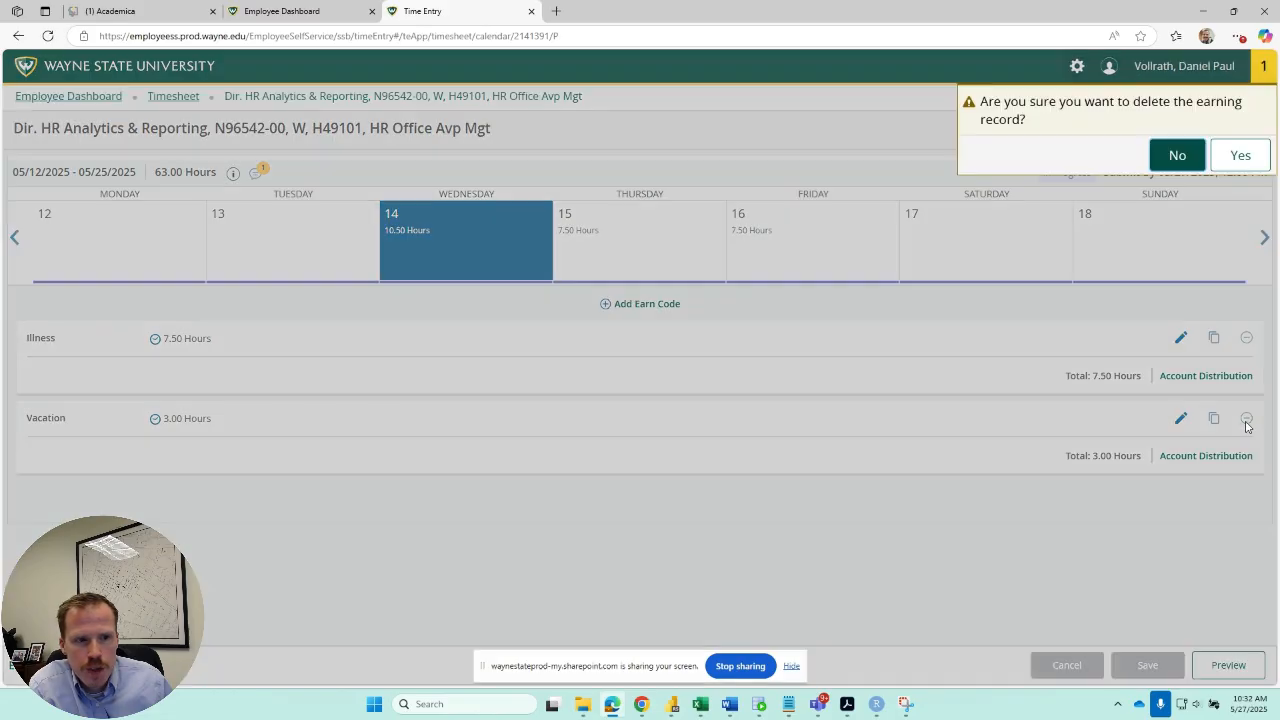
left_click(1237, 152)
left_click(1147, 665)
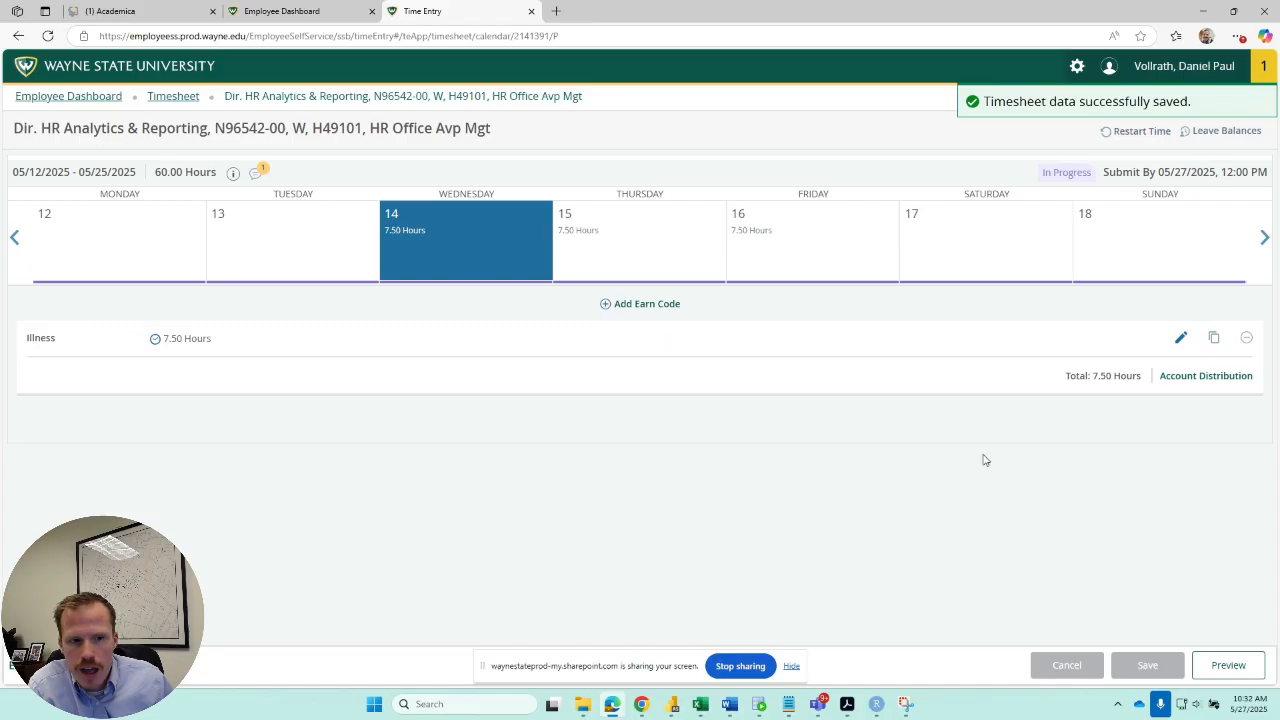
Preview the timesheet and review its time entry detail, hours summary, routing and status, and comment.
left_click(1222, 668)
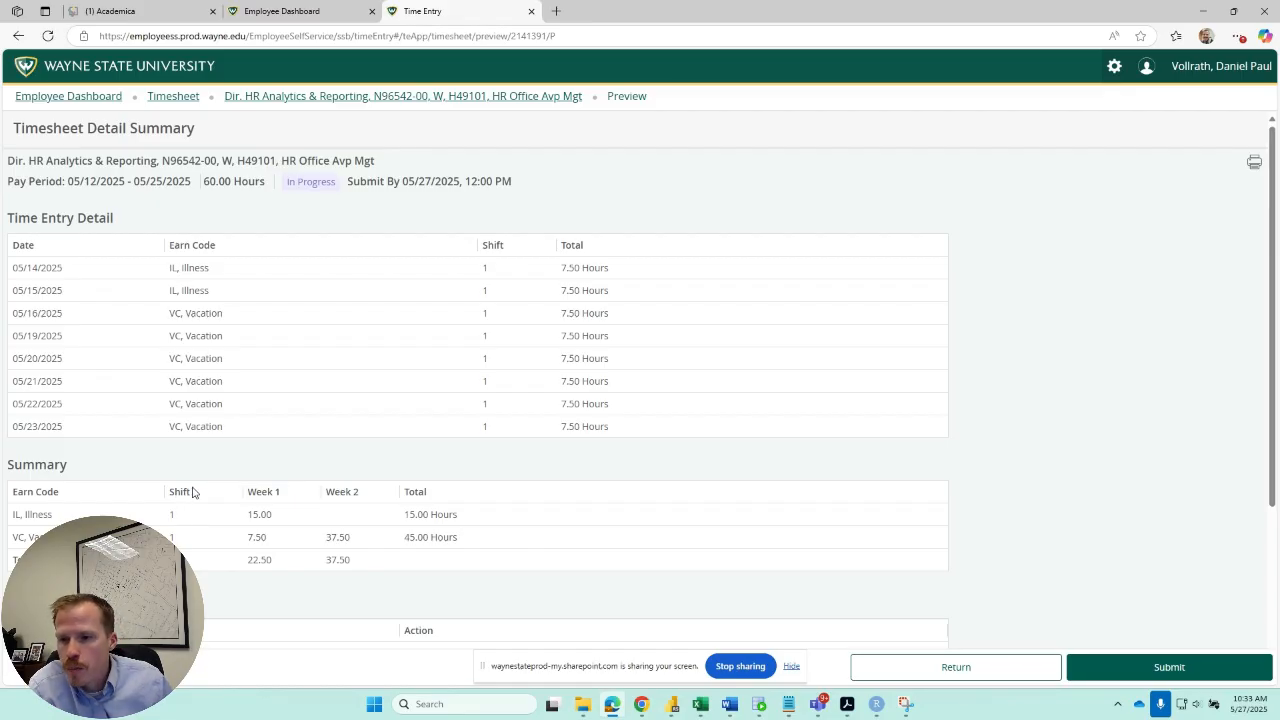
scroll(192, 491, "down", 2)
scroll(201, 463, "down", 1)
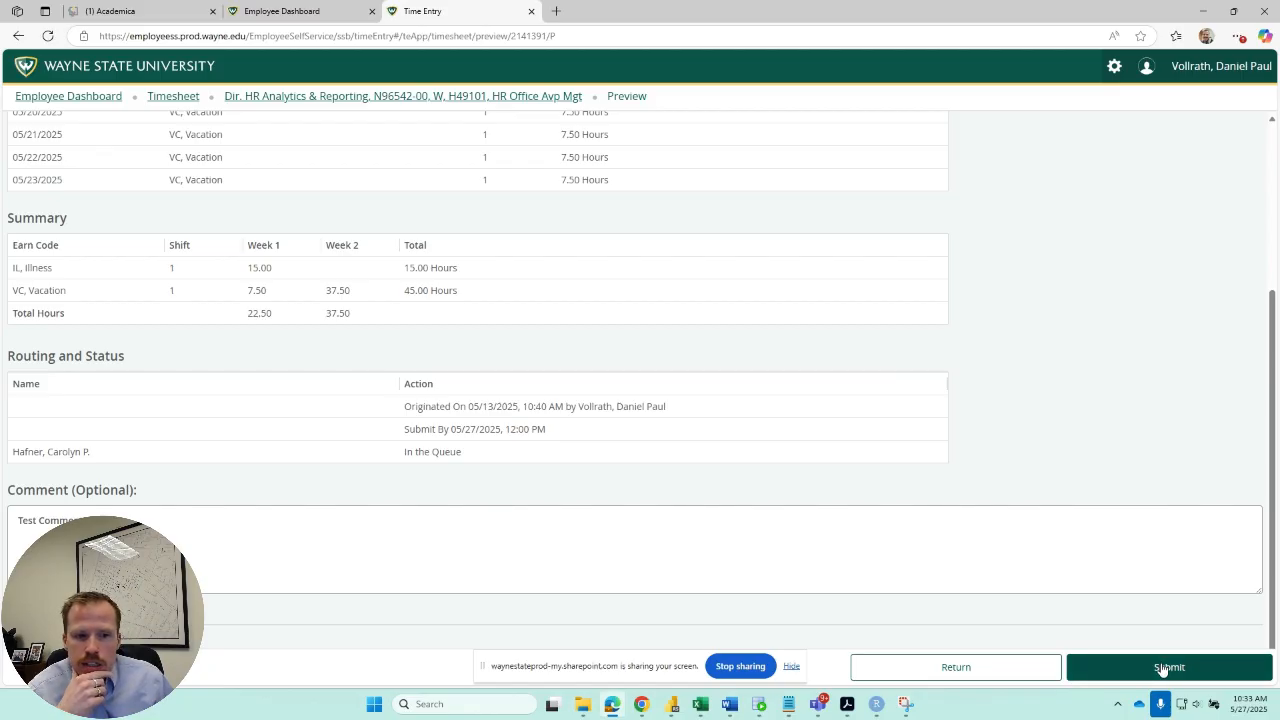
scroll(1007, 454, "up", 3)
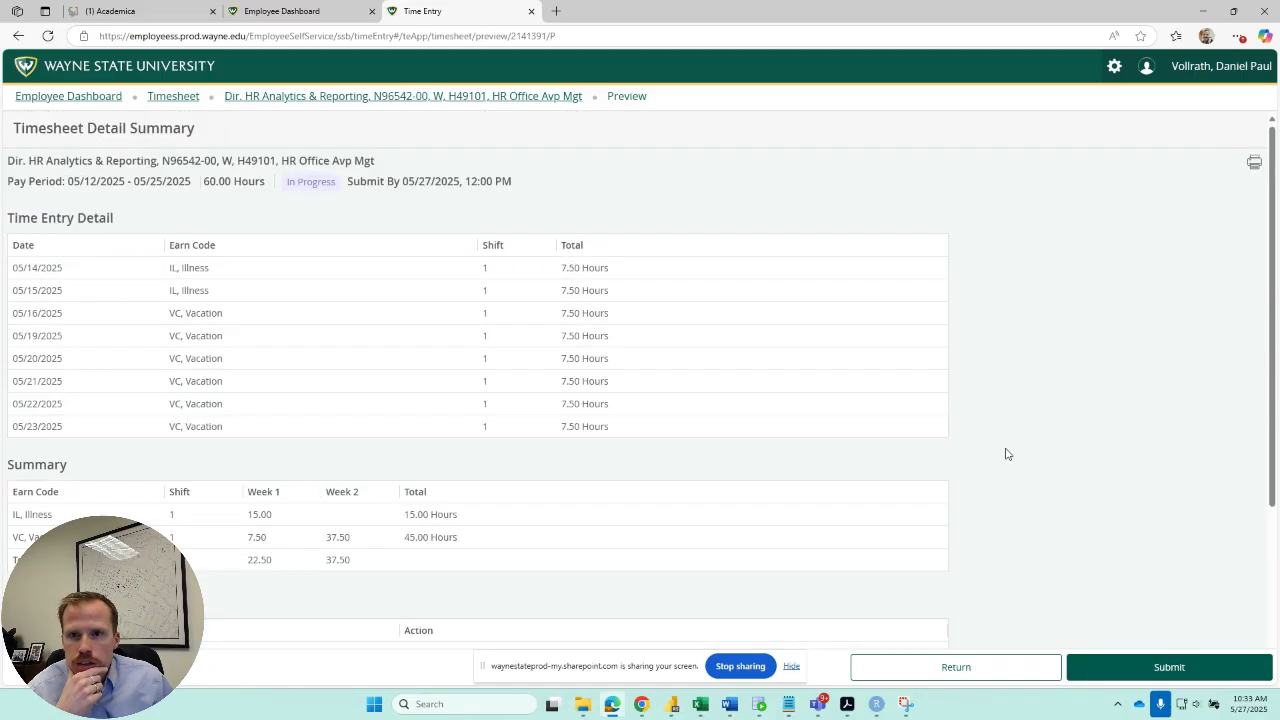